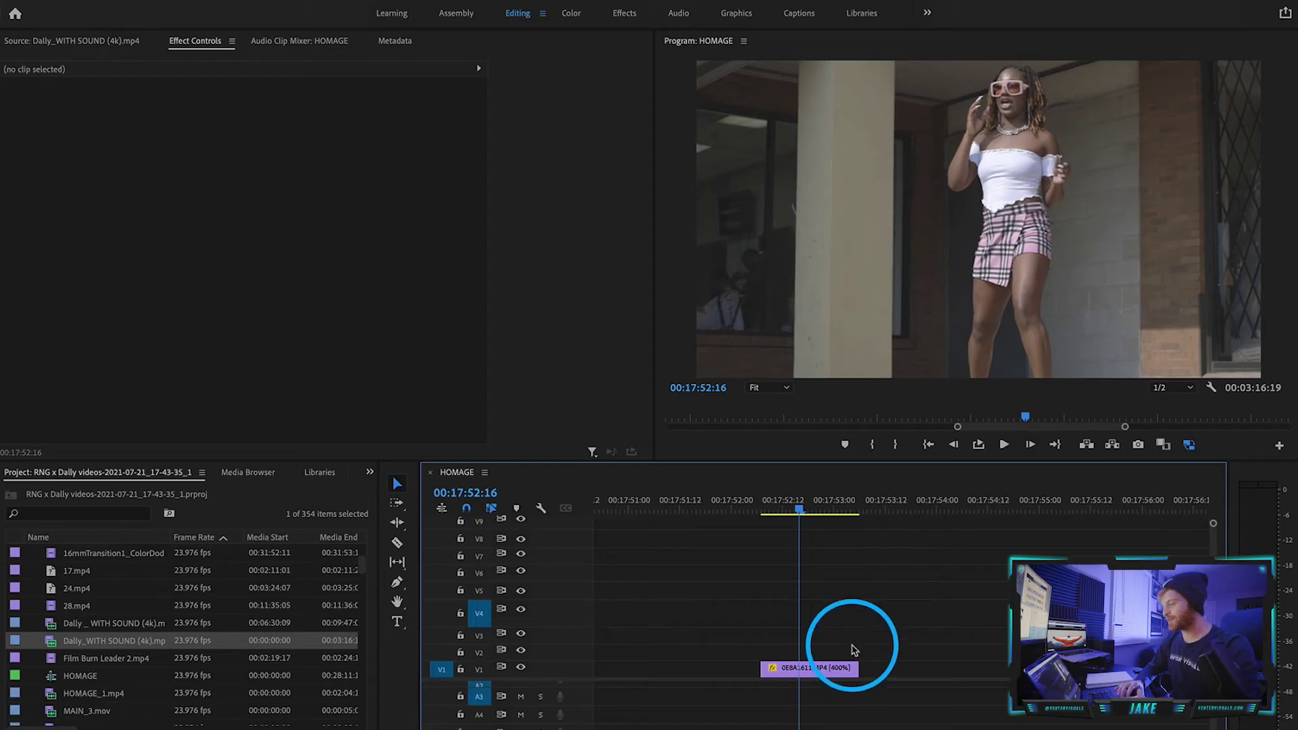
Duplicate the dancer clip from V1 onto V2 with an Alt-drag.
scroll(853, 650, "down", 1)
mouse_move(727, 508)
left_mouse_down()
mouse_move(782, 512)
mouse_move(736, 511)
left_mouse_up()
left_click(760, 668)
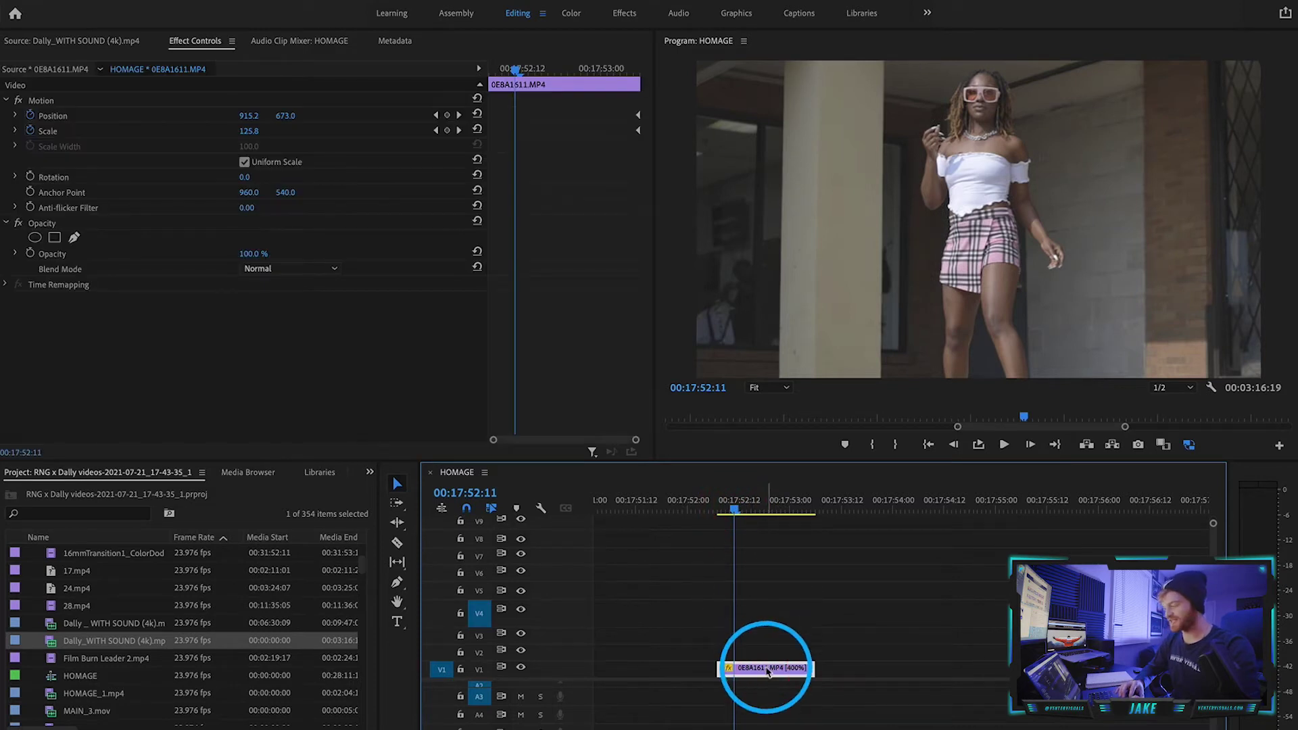
left_click_drag(767, 671, 764, 655)
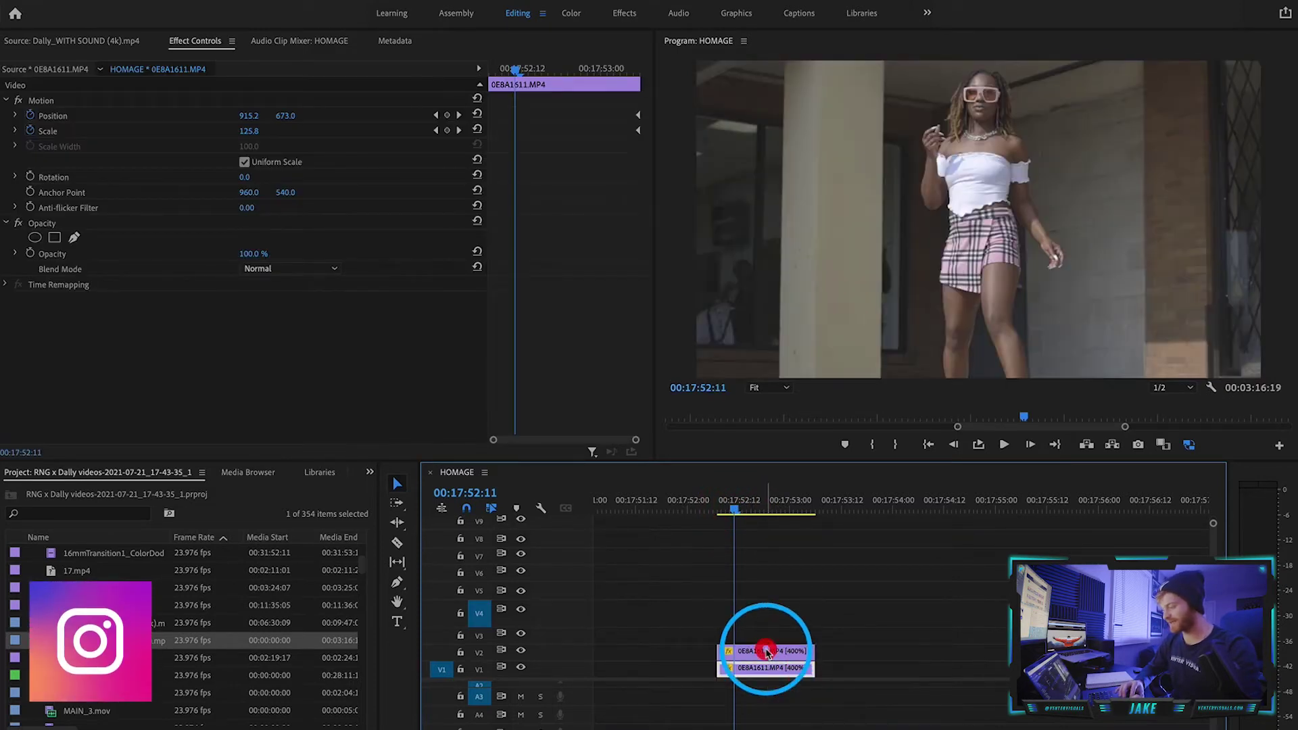
Nest the V2 copy as Nested Sequence 45 and replace it with a linked After Effects composition.
right_click(764, 654)
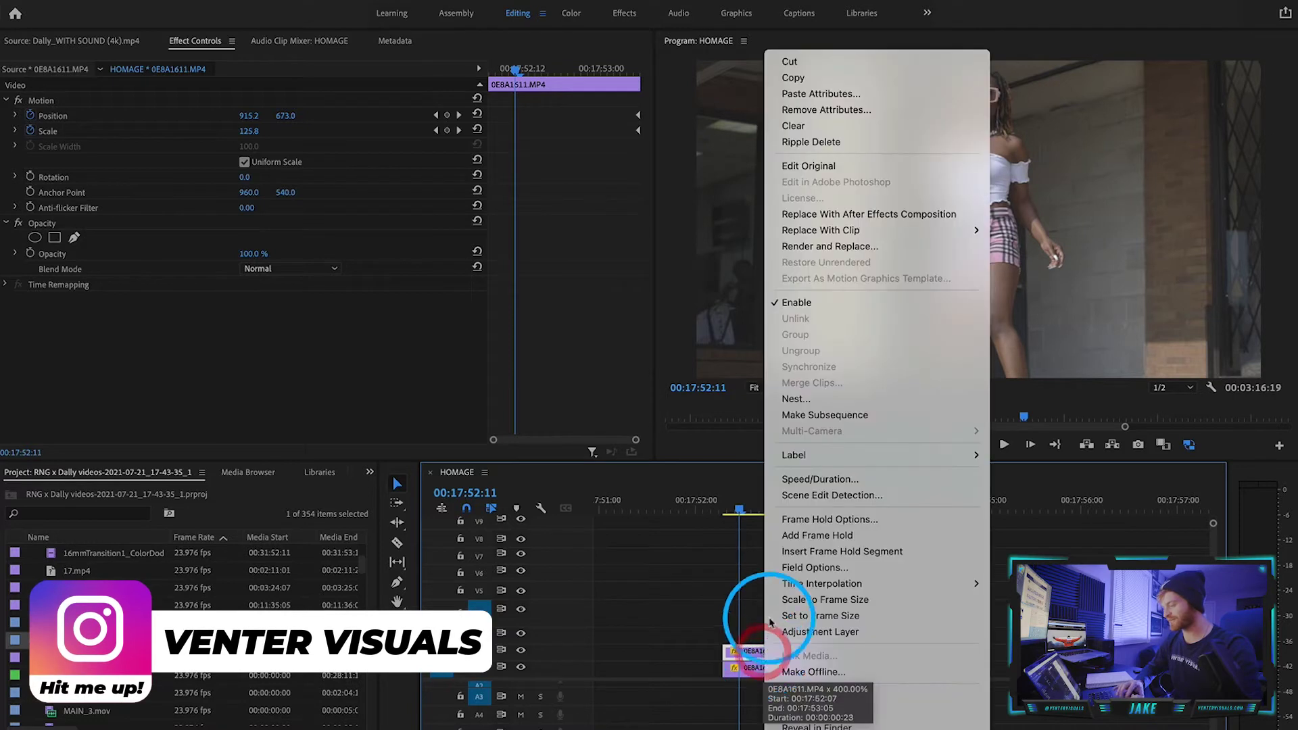
left_click(821, 400)
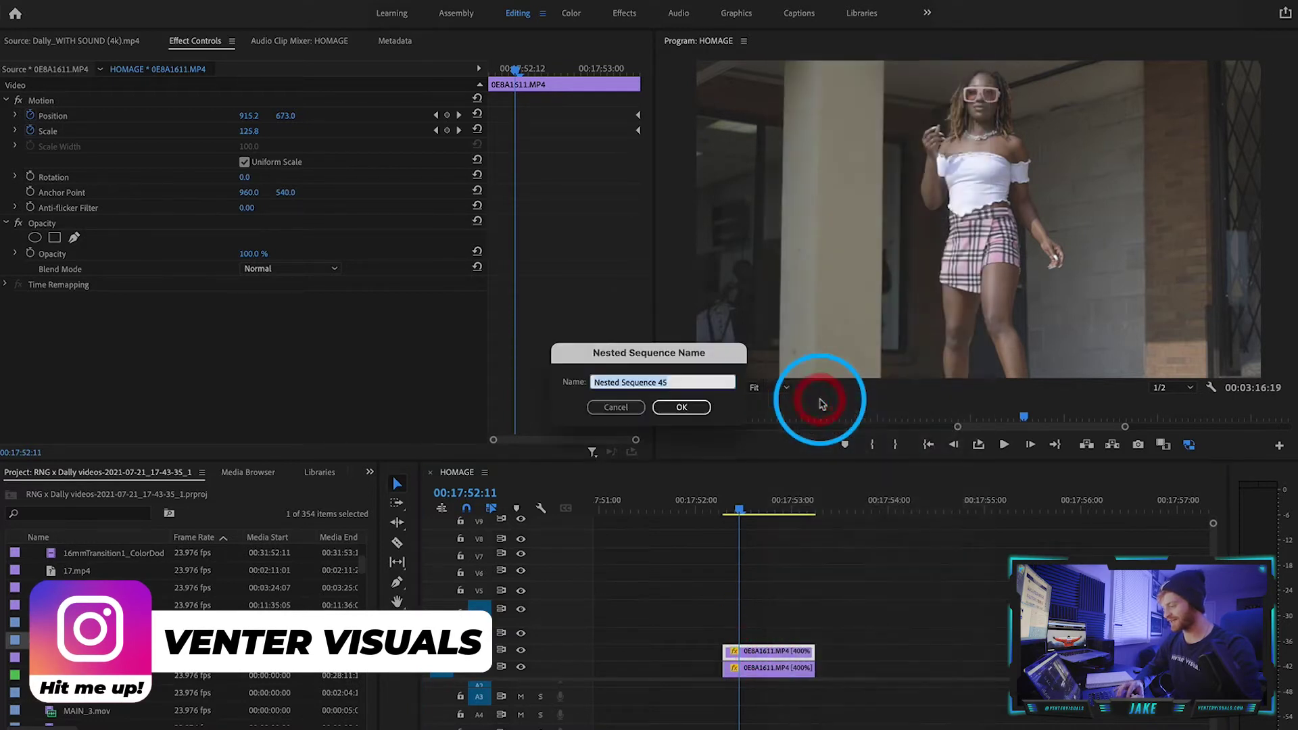
left_click(689, 407)
right_click(776, 650)
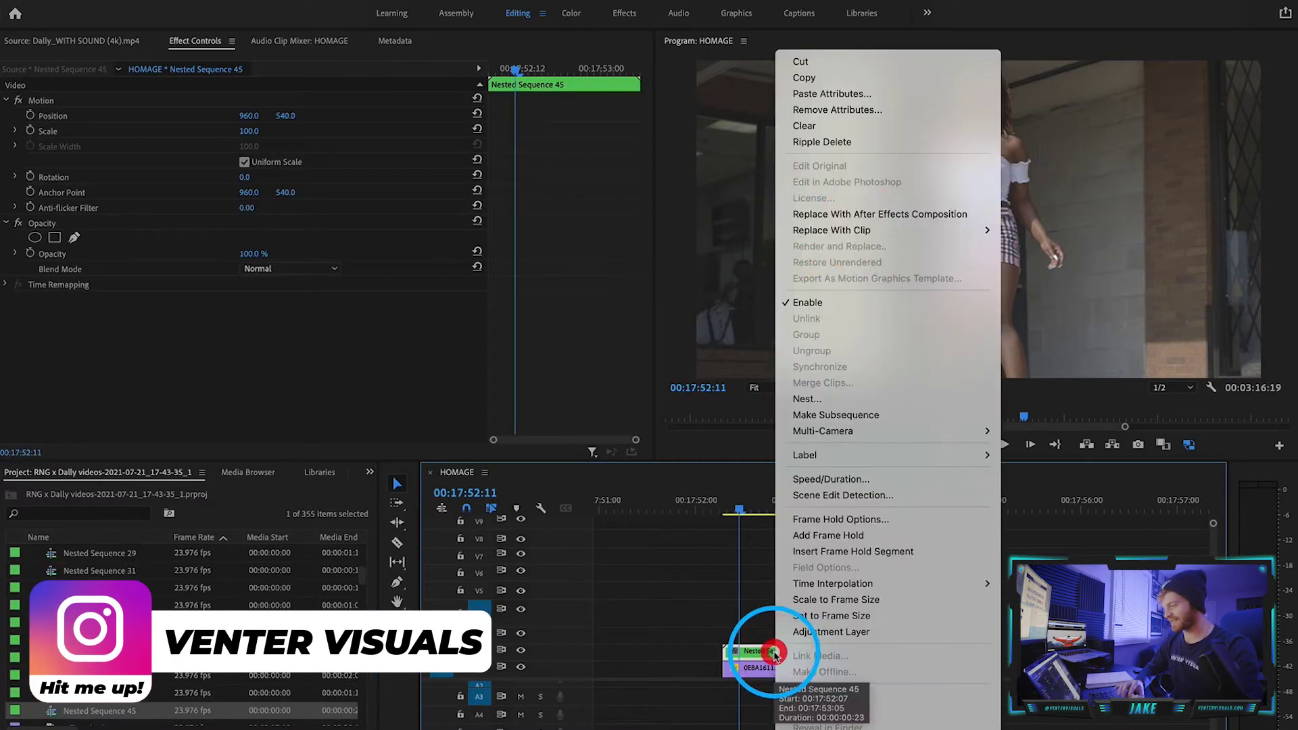
left_click(852, 215)
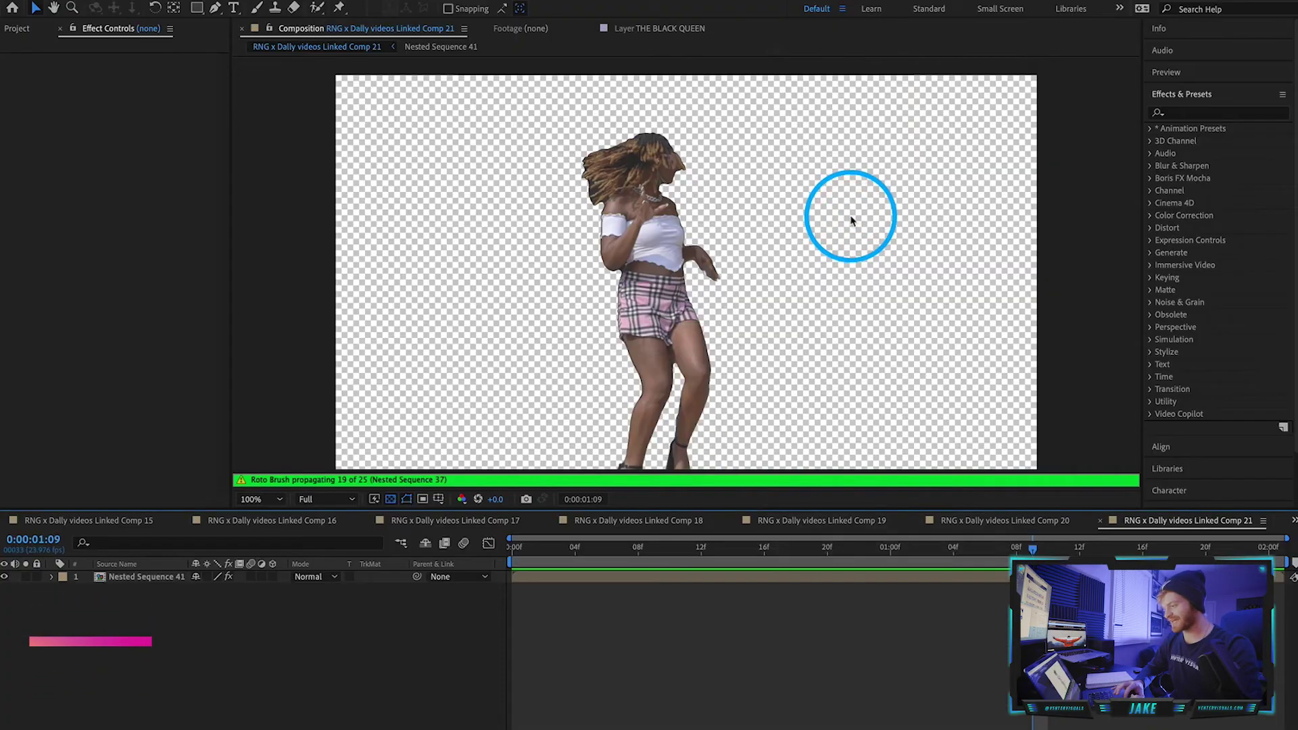
With the Roto Brush, paint the dancer's body and arm into the Nested Sequence 45 foreground.
mouse_move(464, 549)
left_mouse_down()
mouse_move(686, 551)
mouse_move(471, 560)
left_mouse_up()
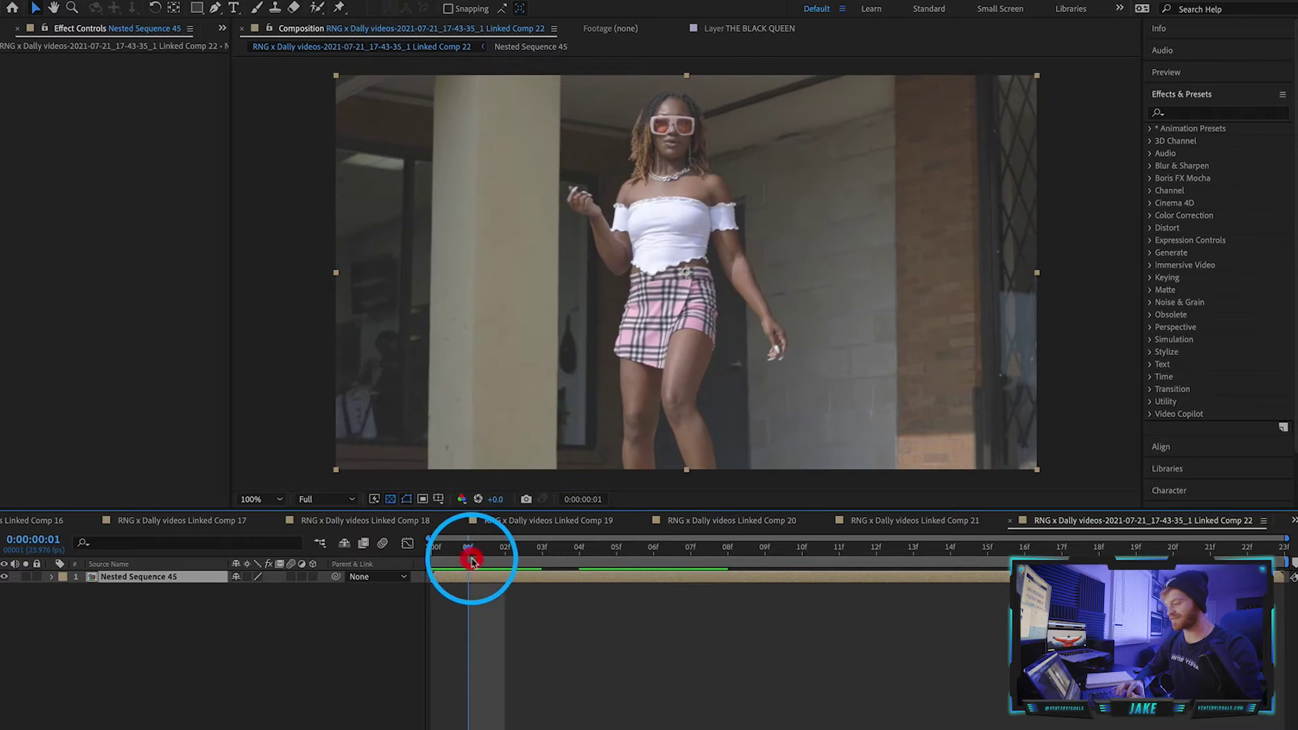
left_click(317, 10)
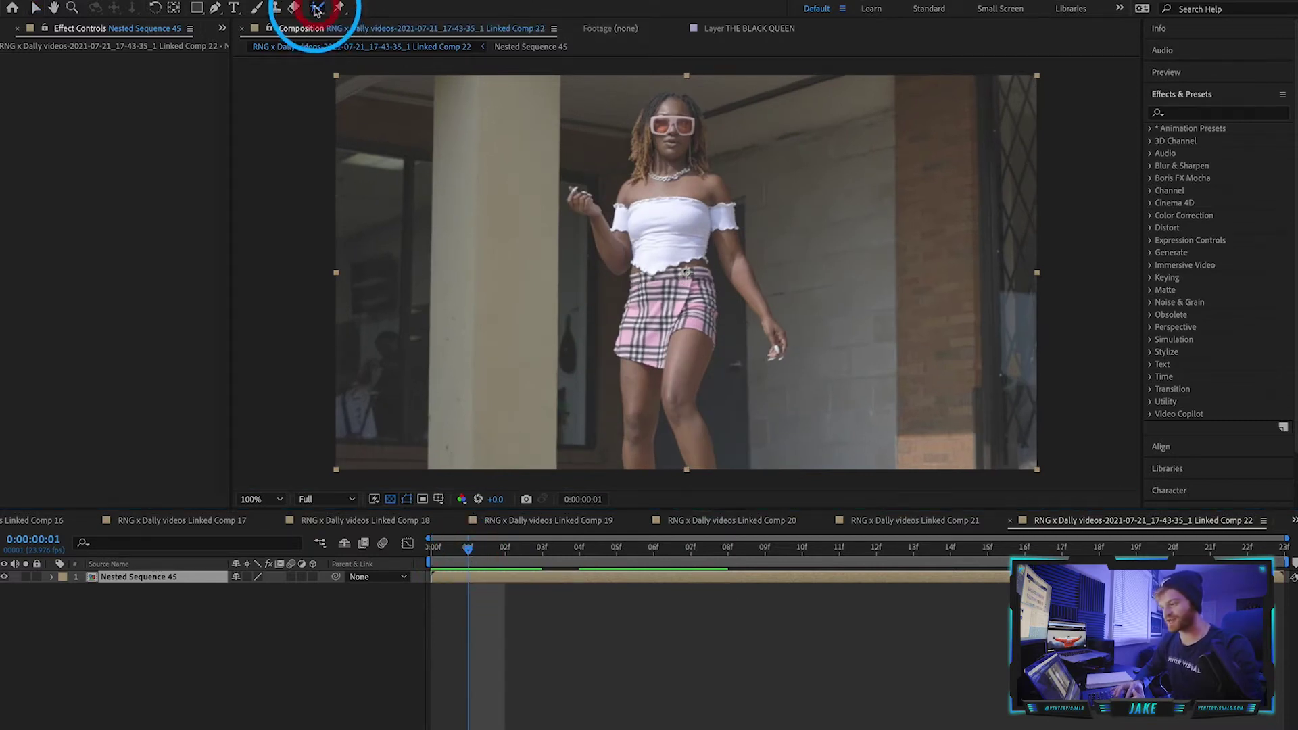
double_click(672, 198)
left_click_drag(674, 174, 665, 338)
left_click_drag(681, 251, 695, 333)
left_click_drag(728, 266, 731, 270)
mouse_move(695, 202)
left_mouse_down()
mouse_move(685, 160)
mouse_move(646, 197)
left_mouse_up()
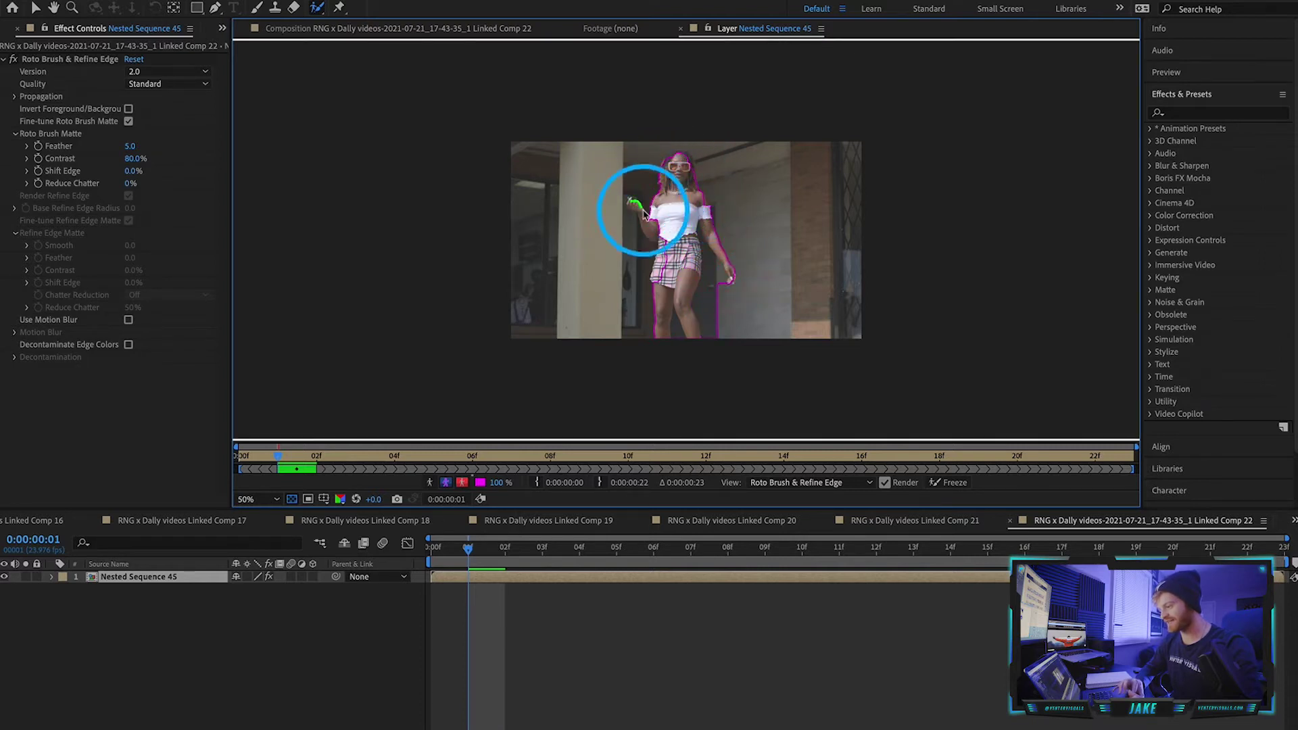
Subtract stray background around her chest, shoulder, legs, knee and raised hand, and add her thigh back.
left_click(668, 206, "alt")
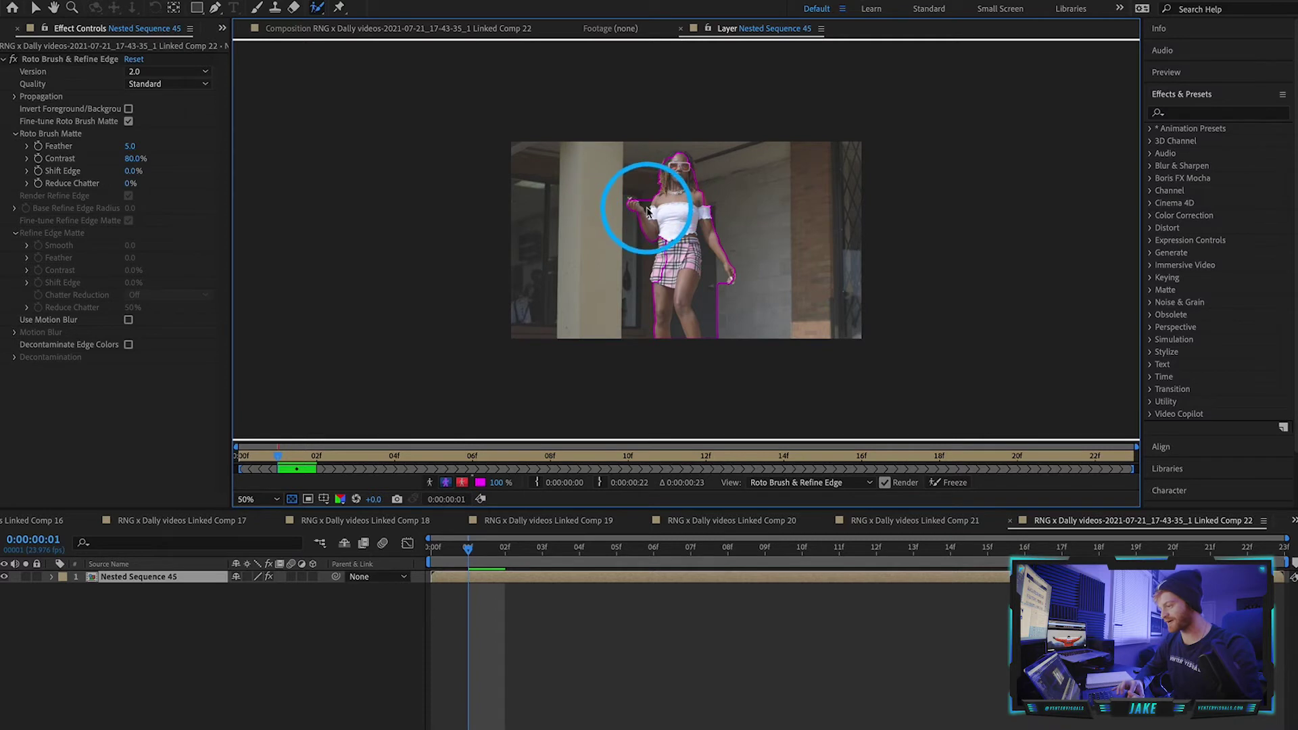
left_click(645, 194, "alt")
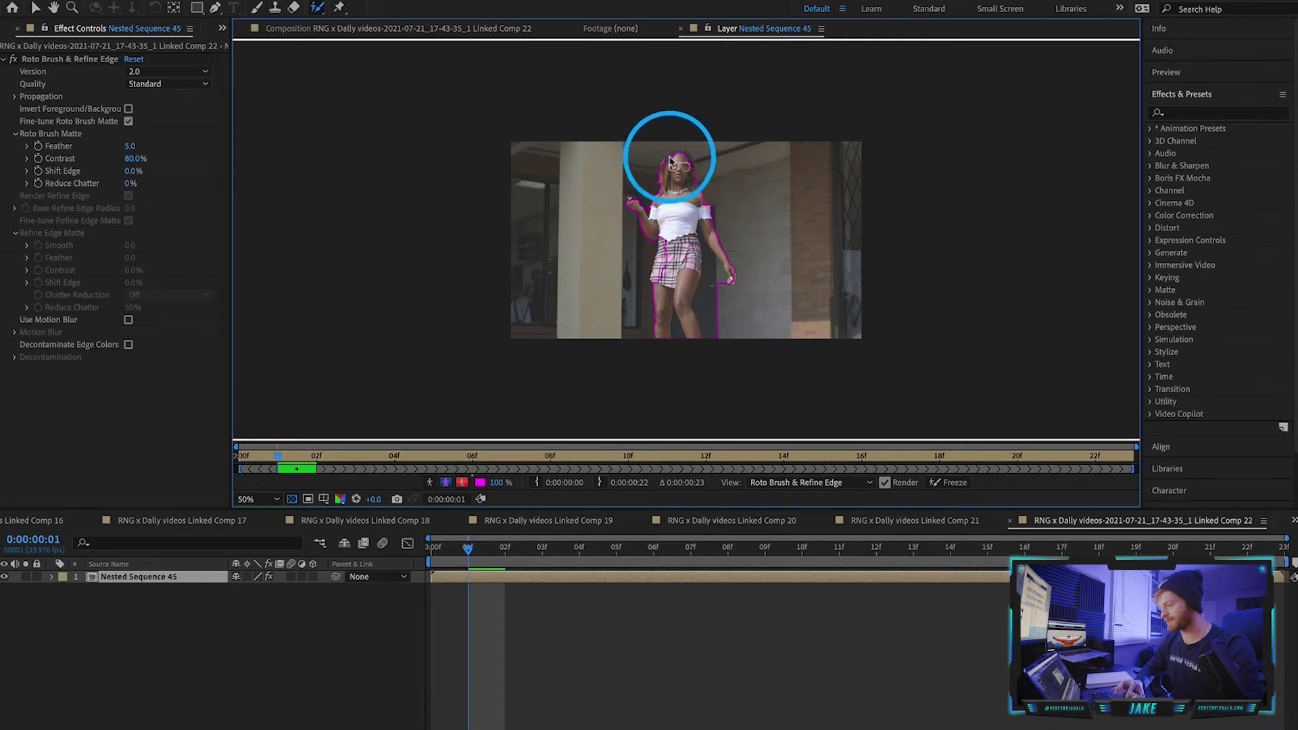
key("period")
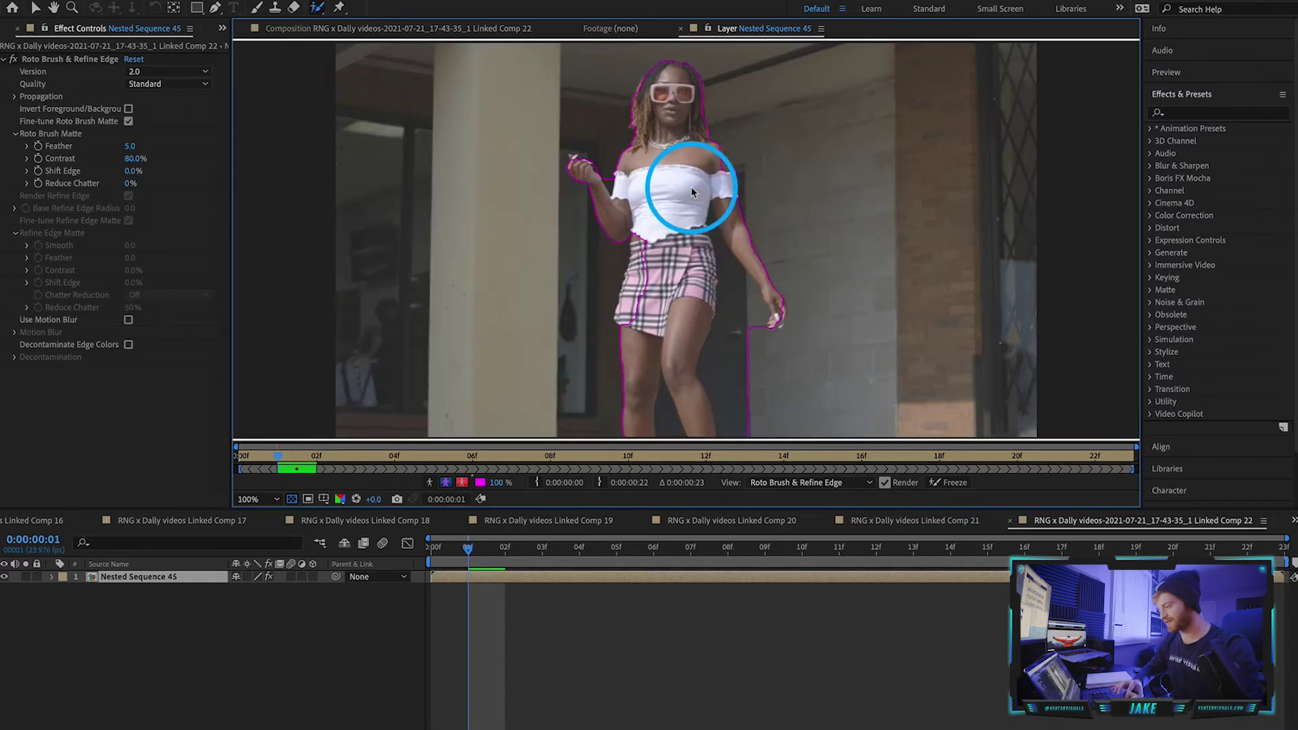
left_click_drag(722, 269, 660, 428)
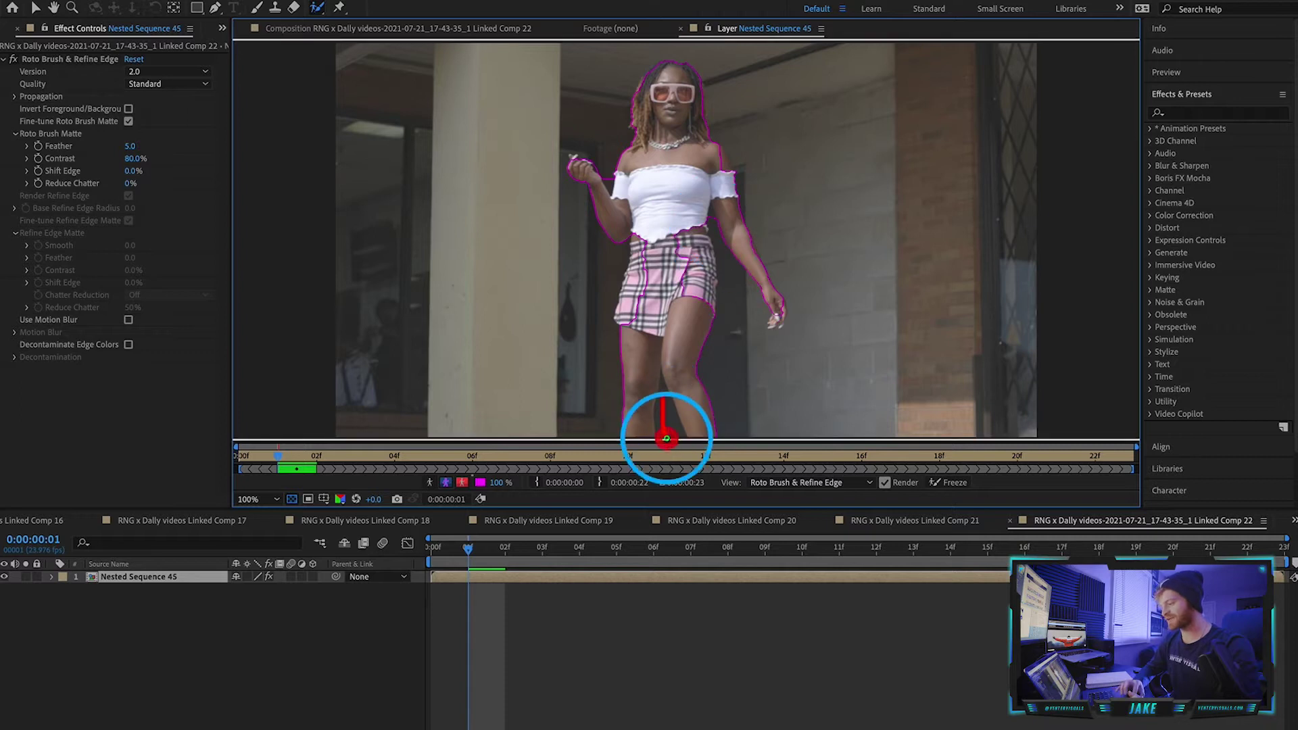
left_click_drag(690, 233, 692, 277)
left_click(678, 365, "alt")
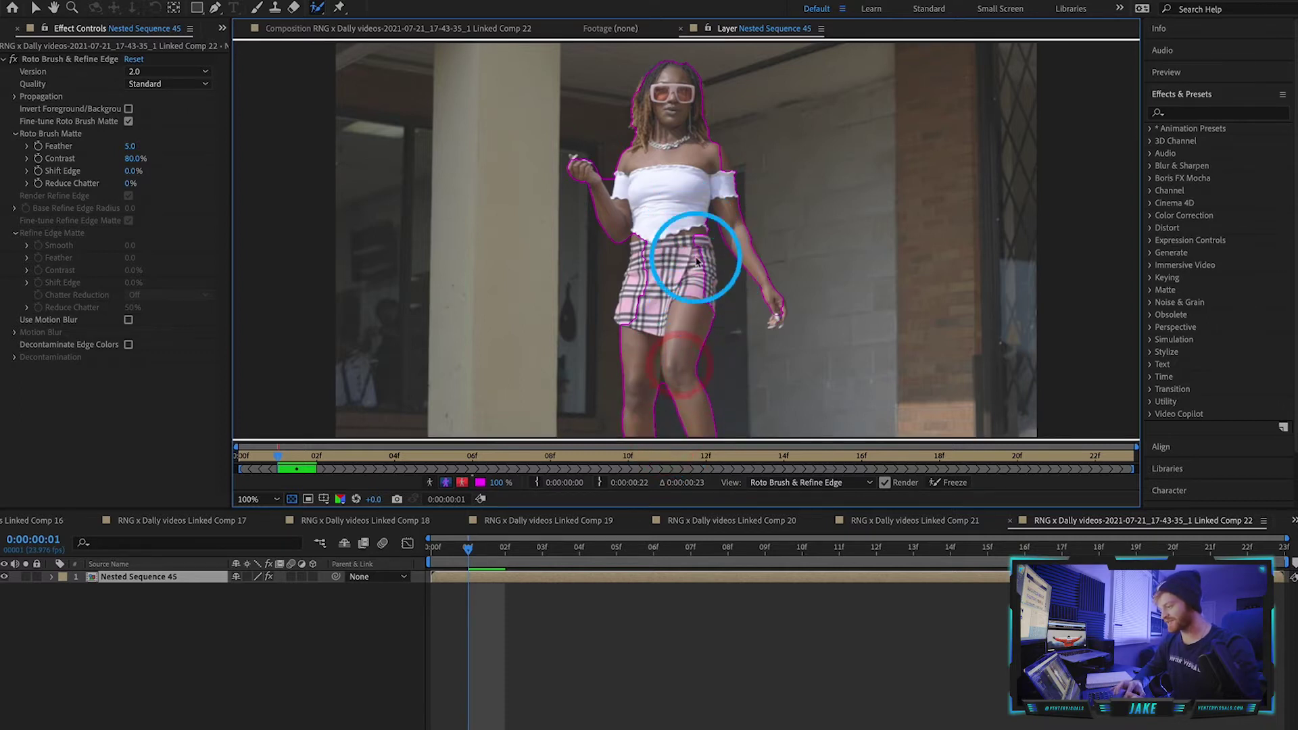
left_click_drag(700, 230, 718, 289)
left_click(711, 328, "alt")
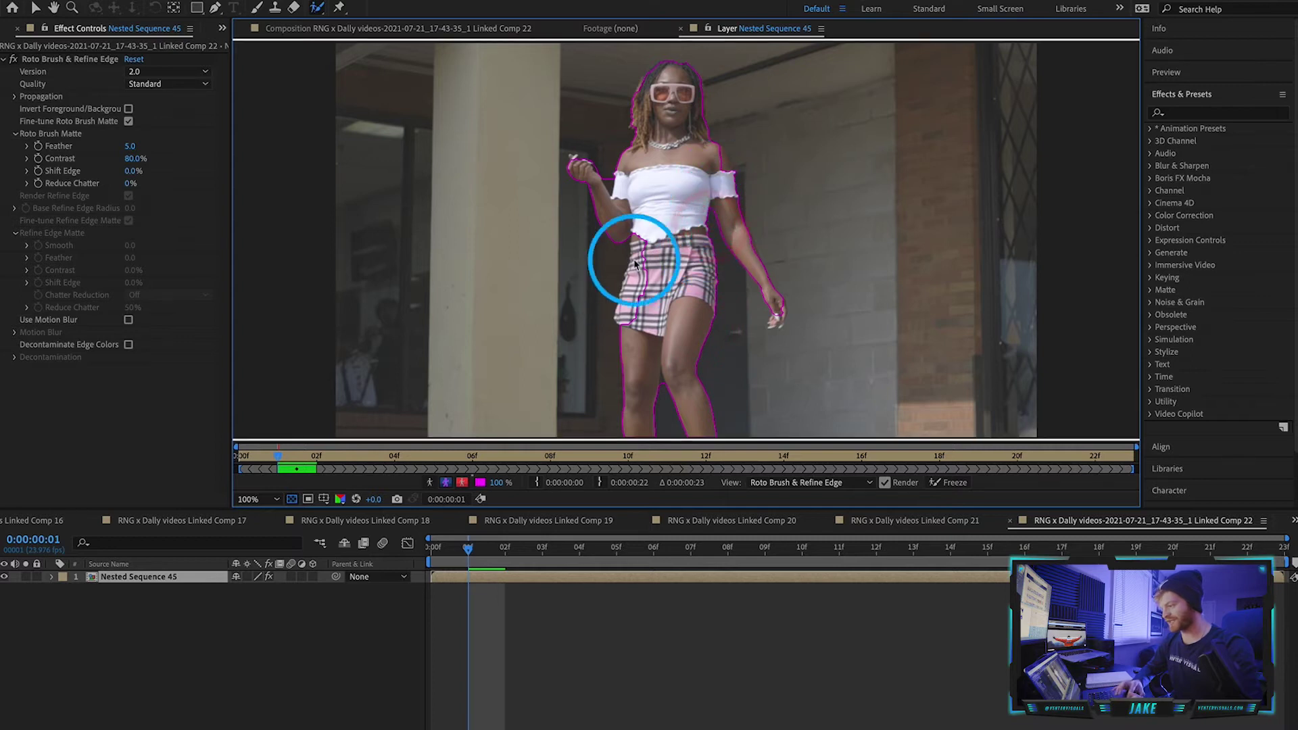
left_click(610, 172, "alt")
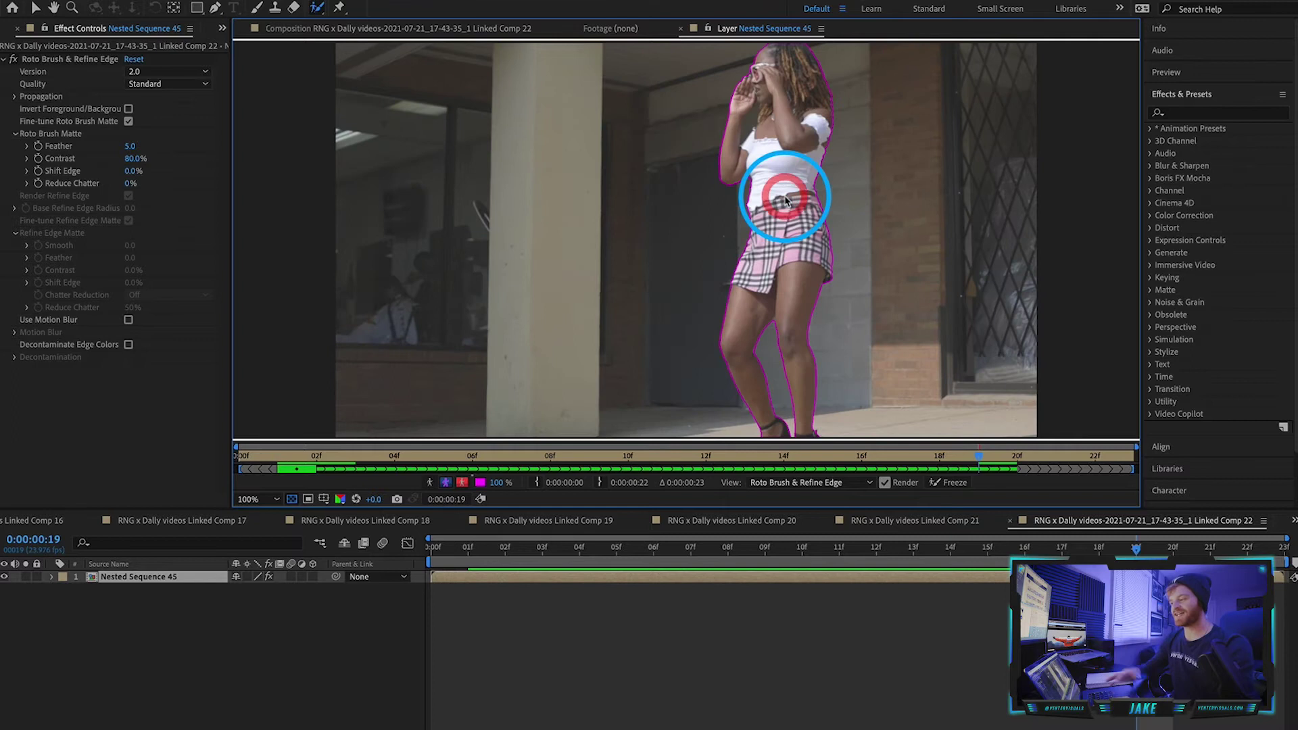
Fix the torso matte at frame 19, check the transparent cutout, and return to Premiere Pro.
left_click(783, 194, "alt")
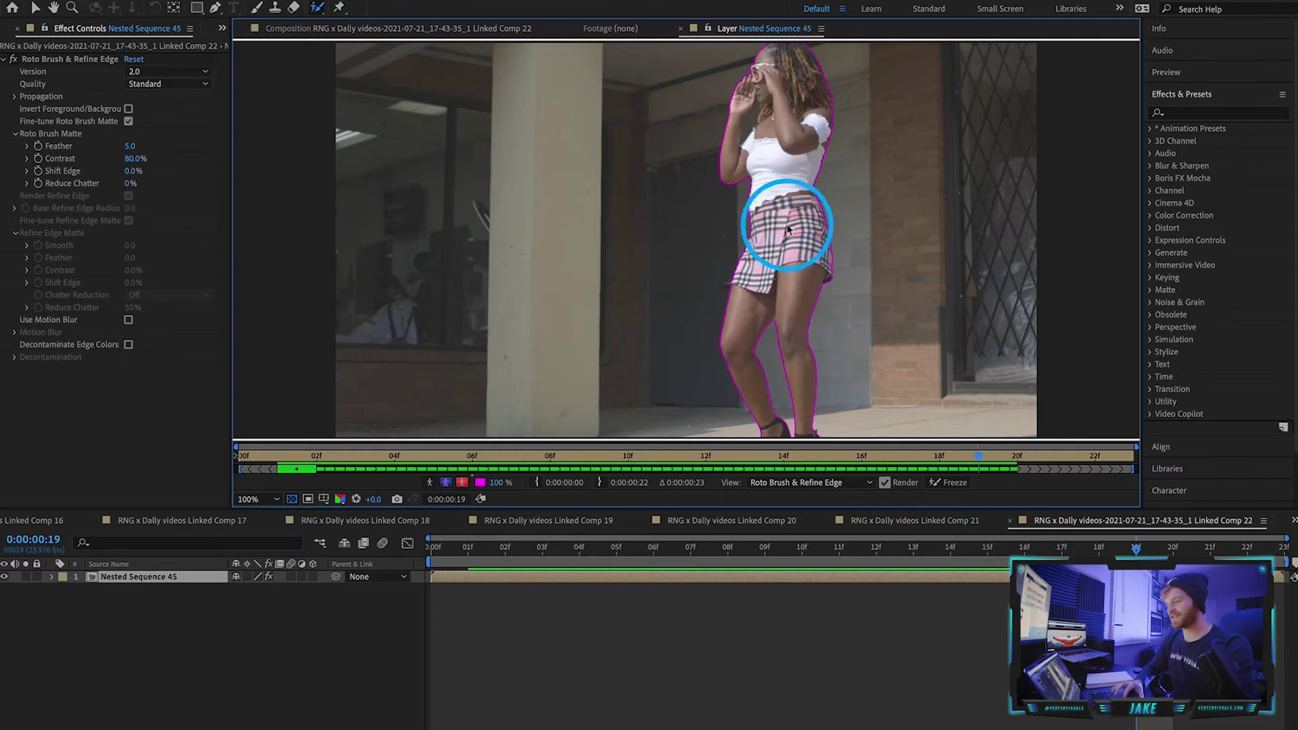
left_click(779, 137, "alt")
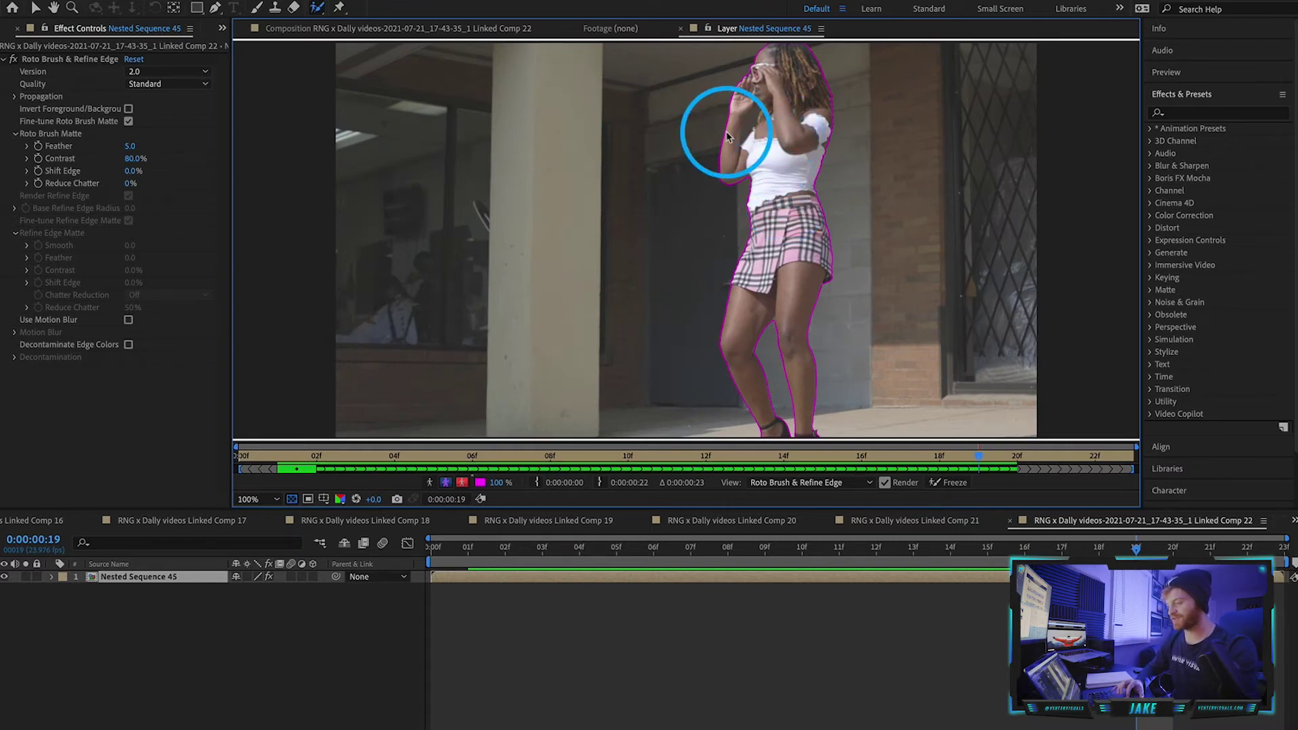
left_click(359, 29)
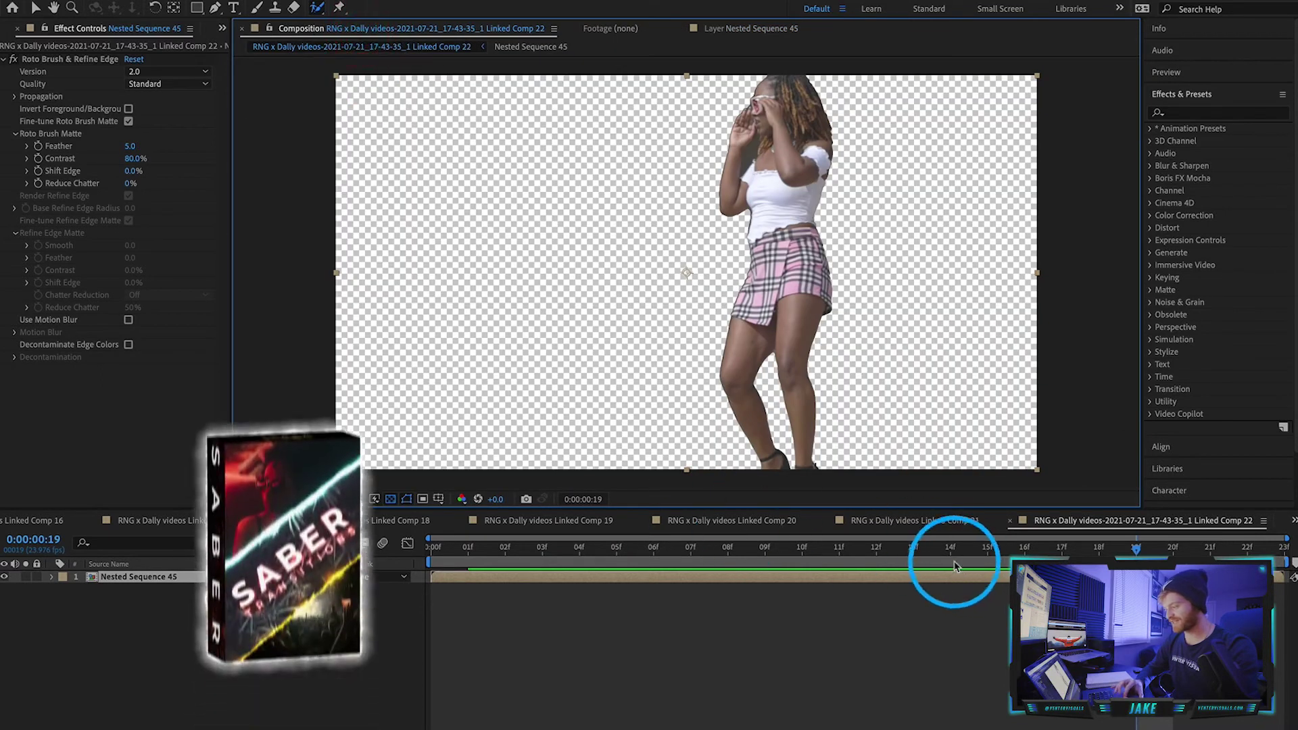
left_click_drag(954, 566, 657, 577)
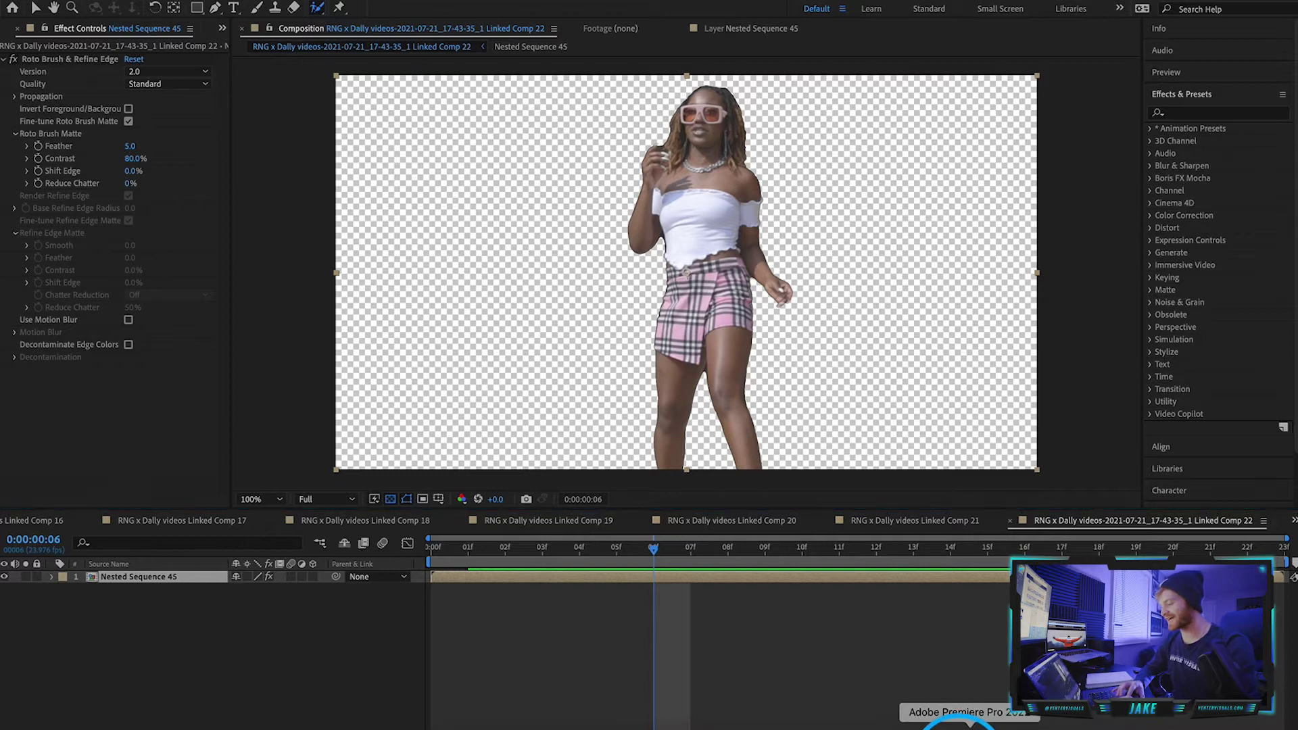
left_click(960, 725)
left_click(775, 654)
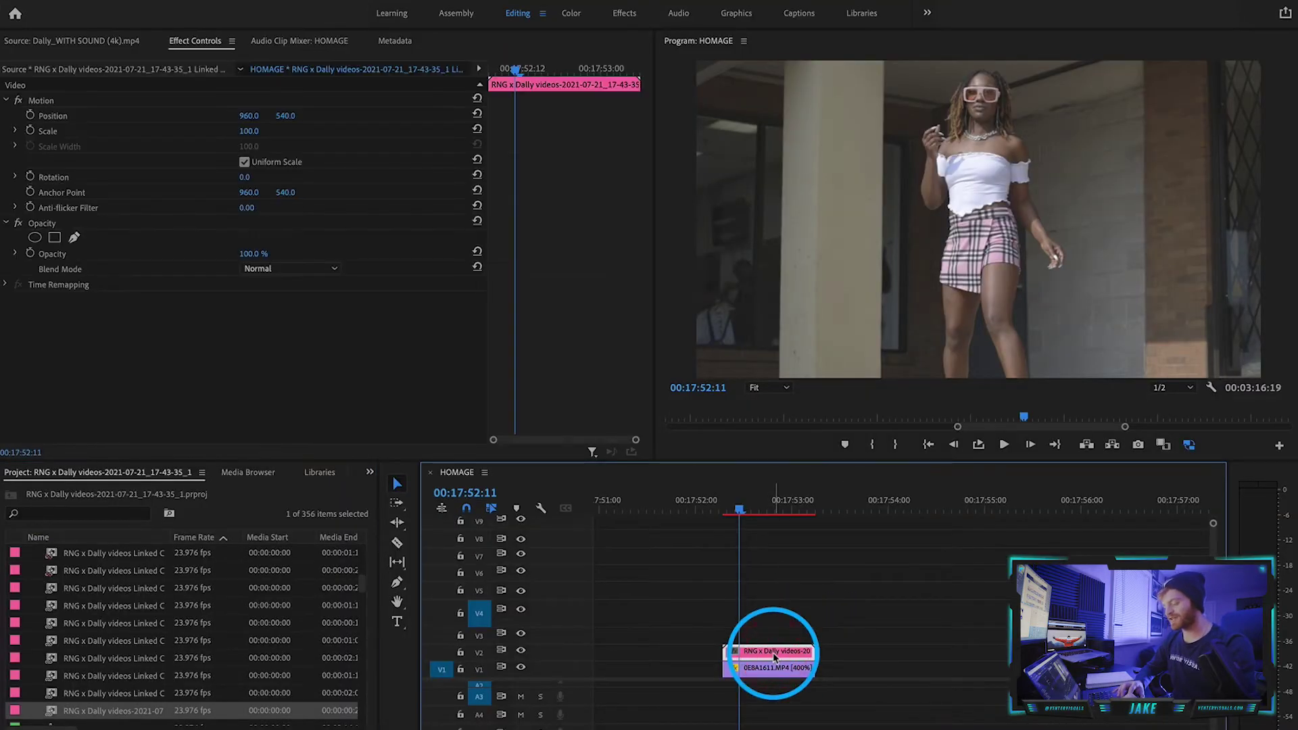
Alt-drag the V2 After Effects cutout comp up to V3, stacking a second copy above it.
mouse_move(775, 657)
left_mouse_down()
mouse_move(781, 608)
mouse_move(778, 632)
left_mouse_up()
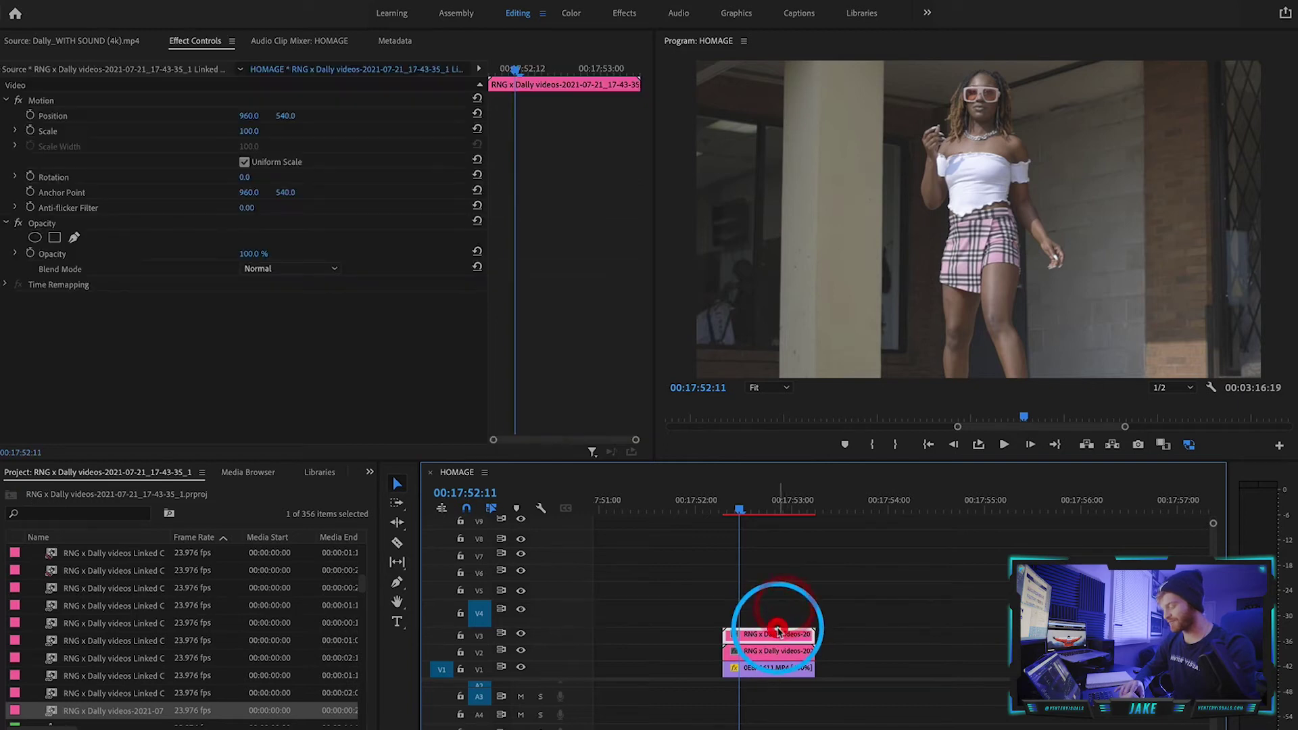
scroll(777, 632, "up", 2)
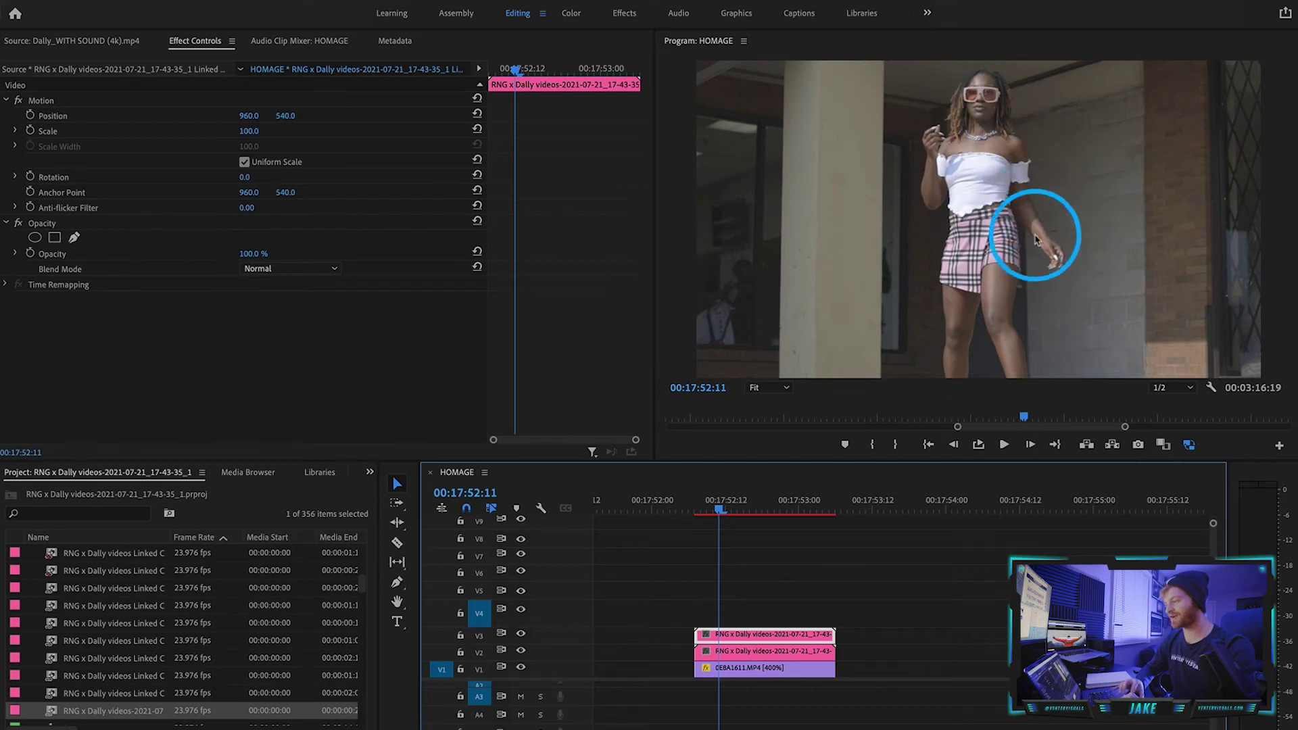
left_click(809, 650)
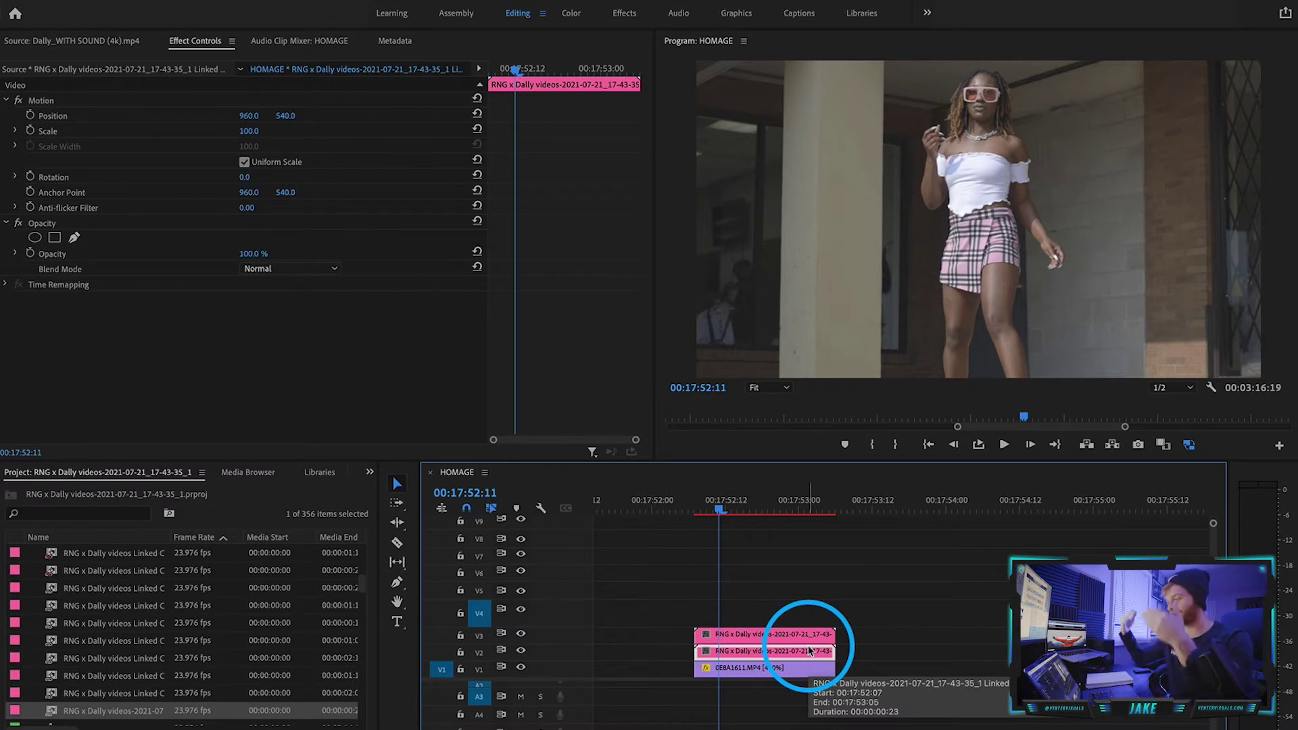
left_click(788, 569)
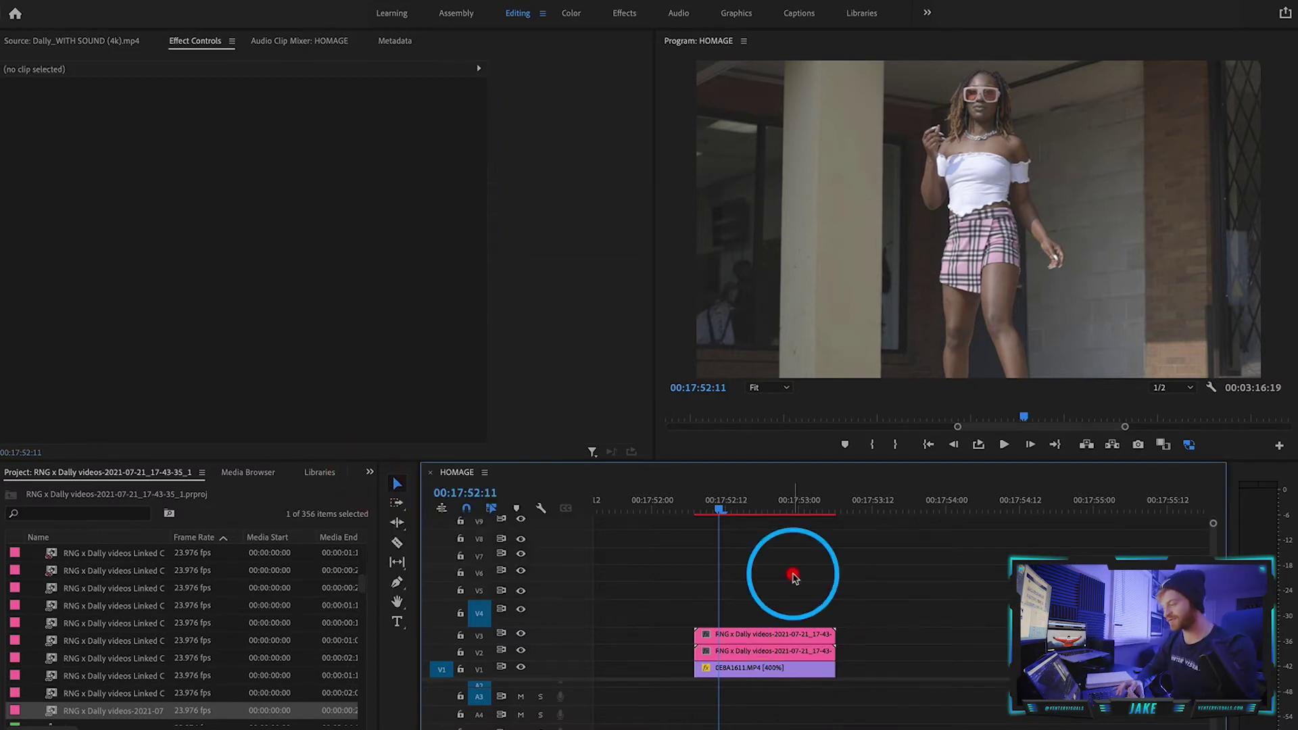
Search 'echo' in Effects and drop the Time > Echo effect onto the V2 cutout comp.
left_click(739, 652)
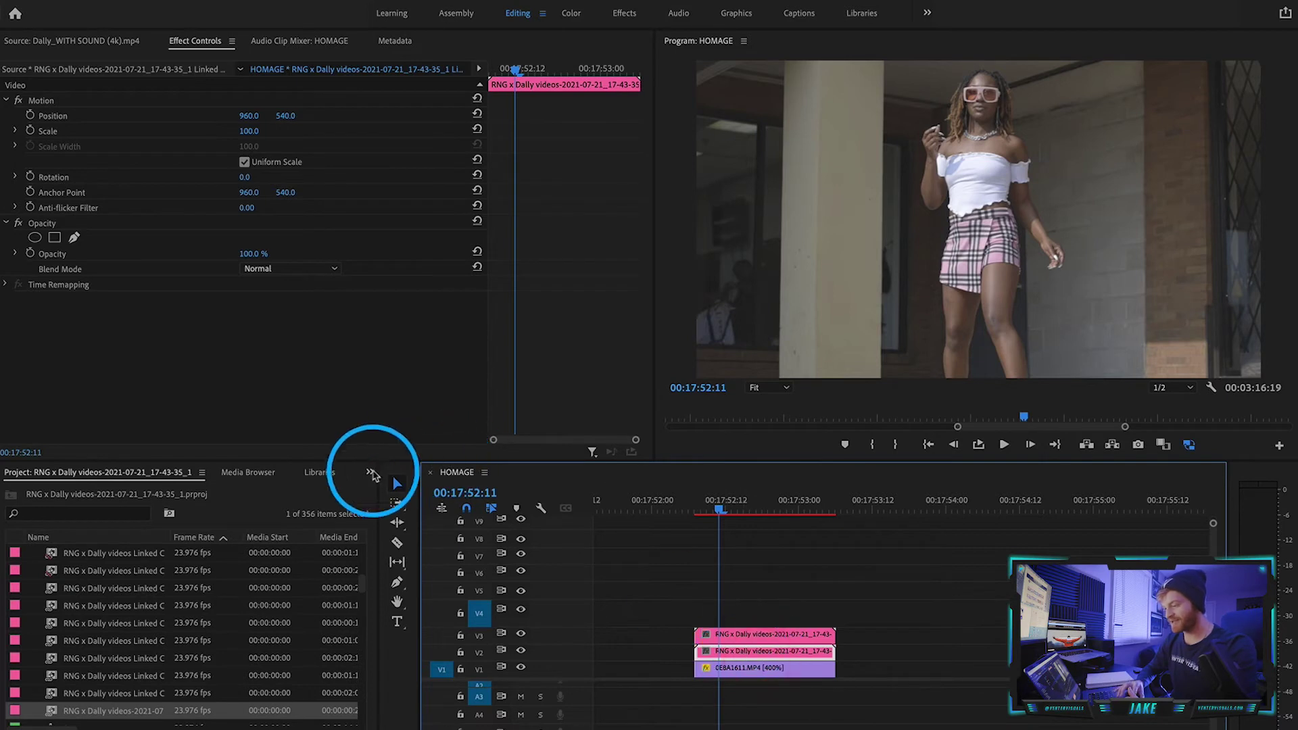
key("shift+7")
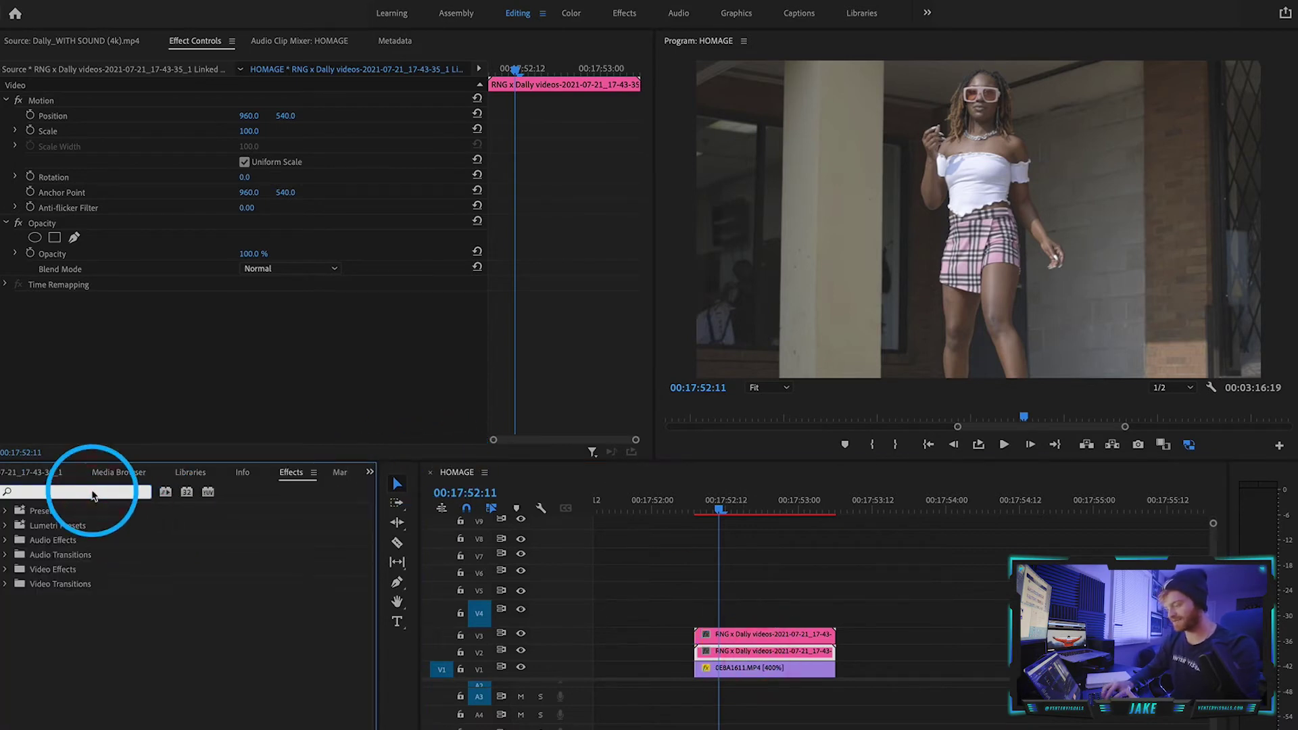
type("echo")
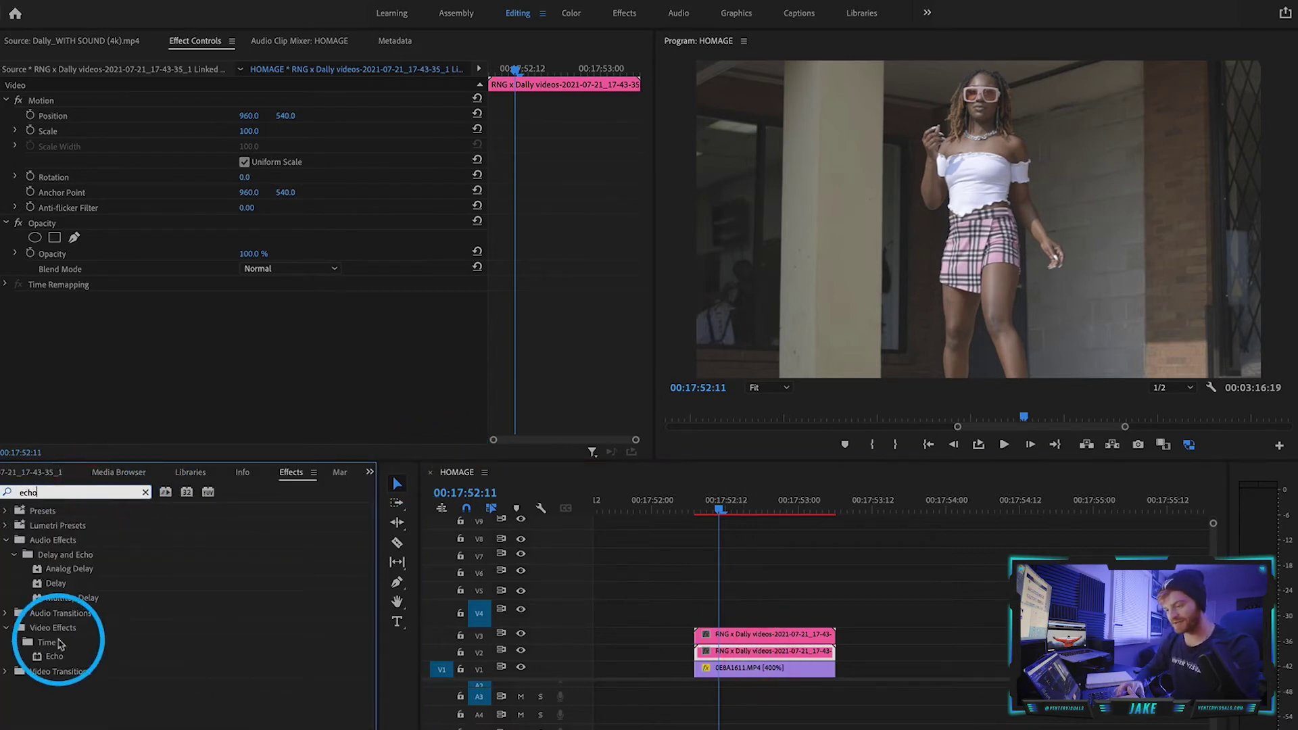
left_click(54, 657)
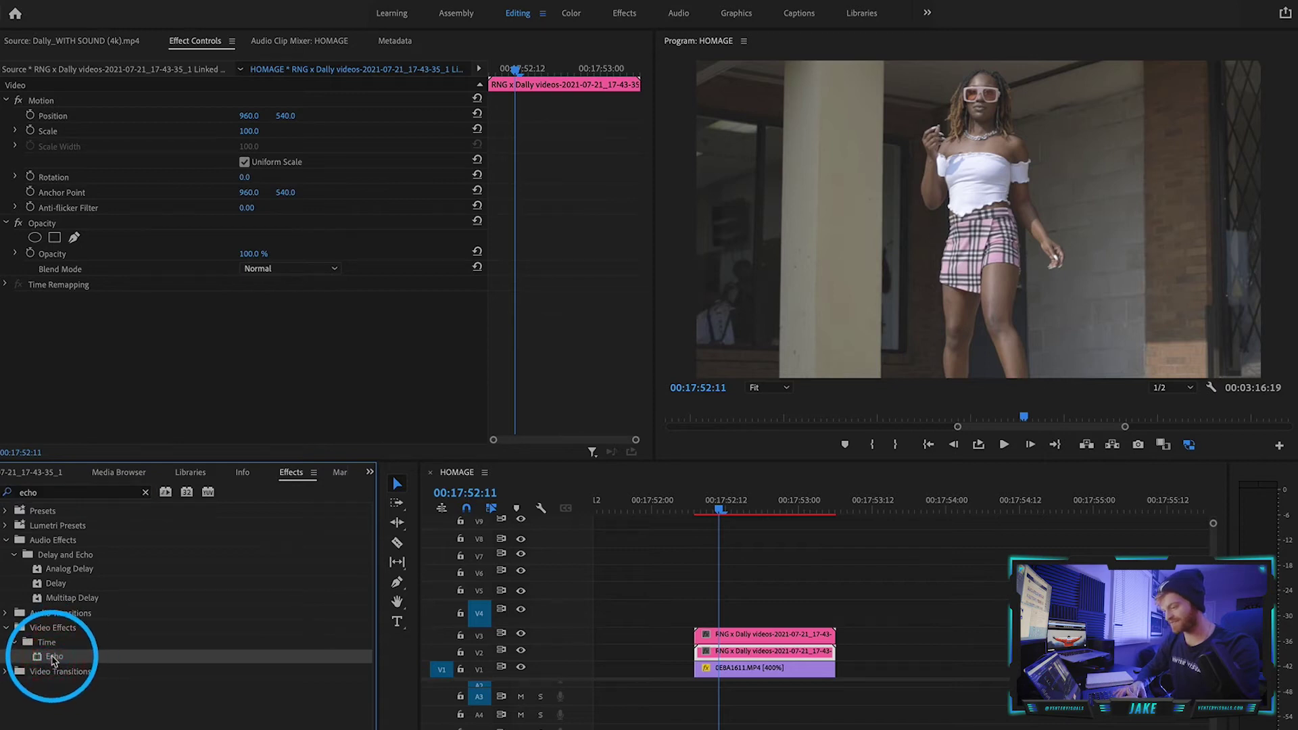
left_click_drag(55, 659, 749, 655)
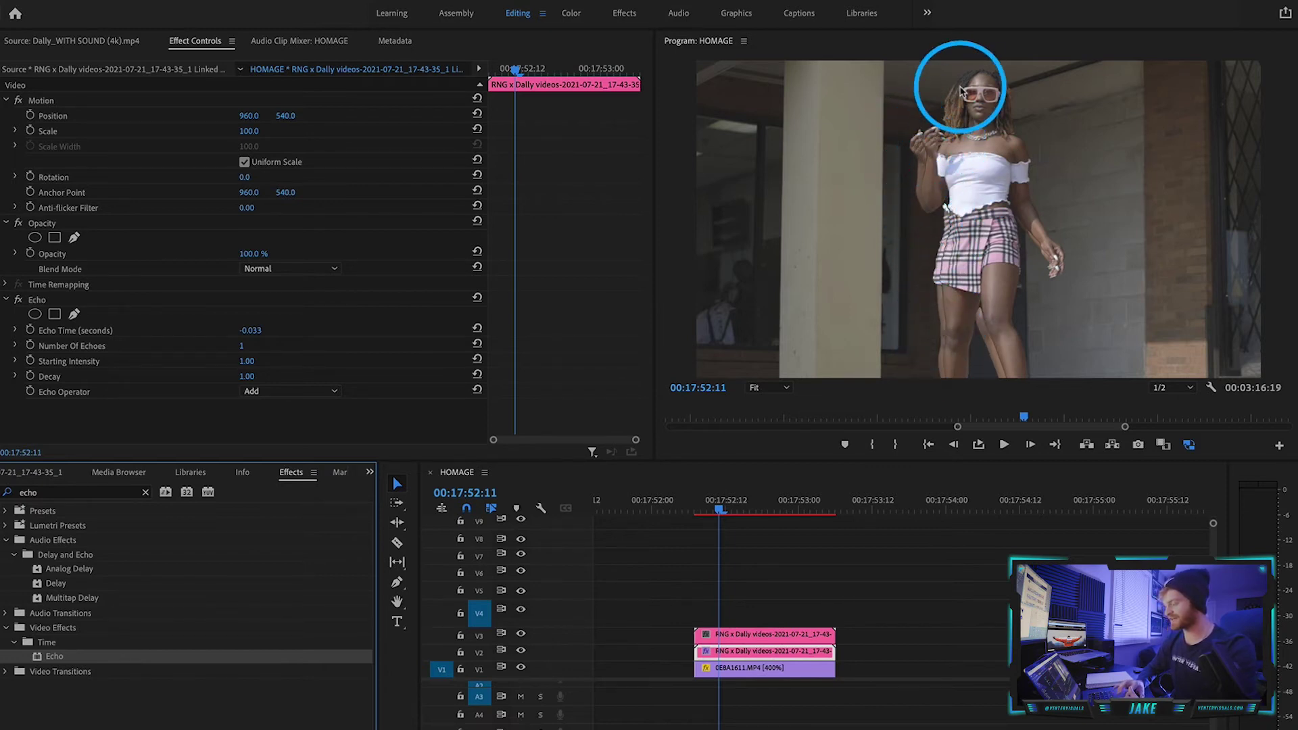
scroll(956, 642, "down", 3)
left_click(956, 642)
Give the V2 Echo 3 echoes, Starting Intensity 0.50, Decay 0.60 and the Composite In Front operator.
left_click(116, 297)
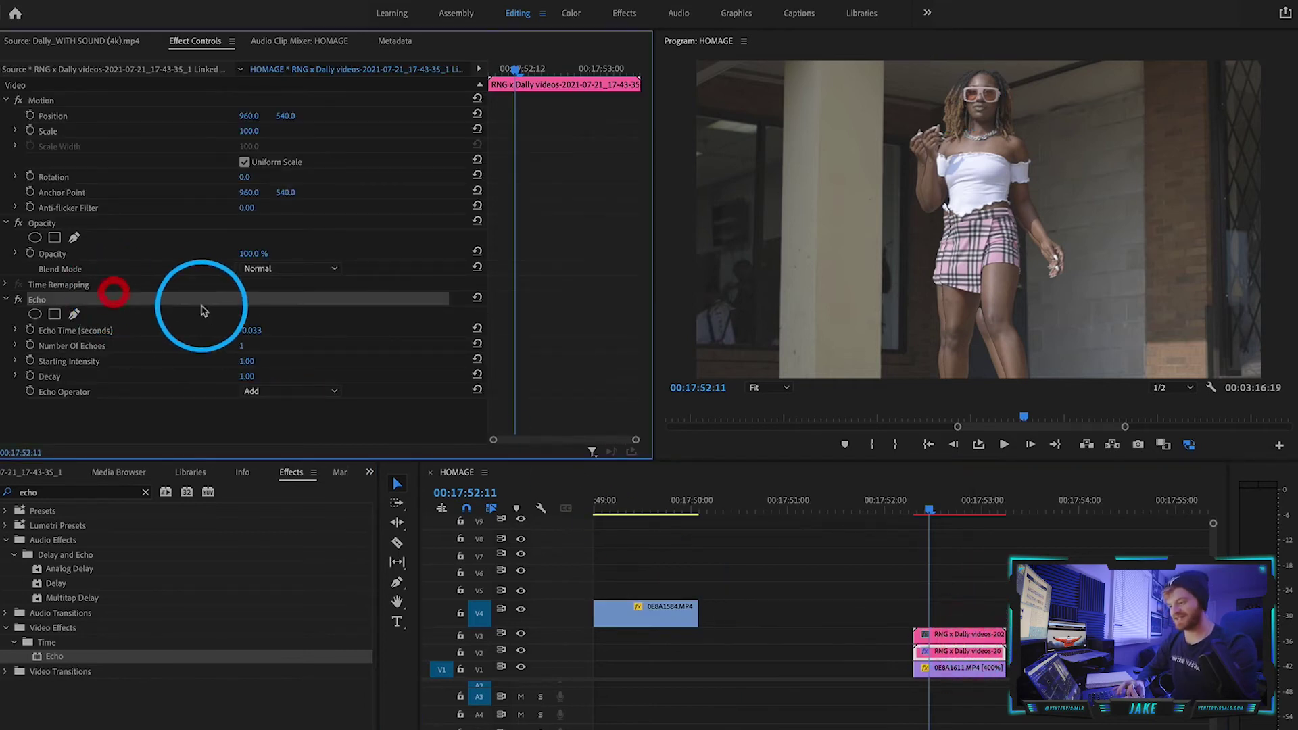
left_click(244, 349)
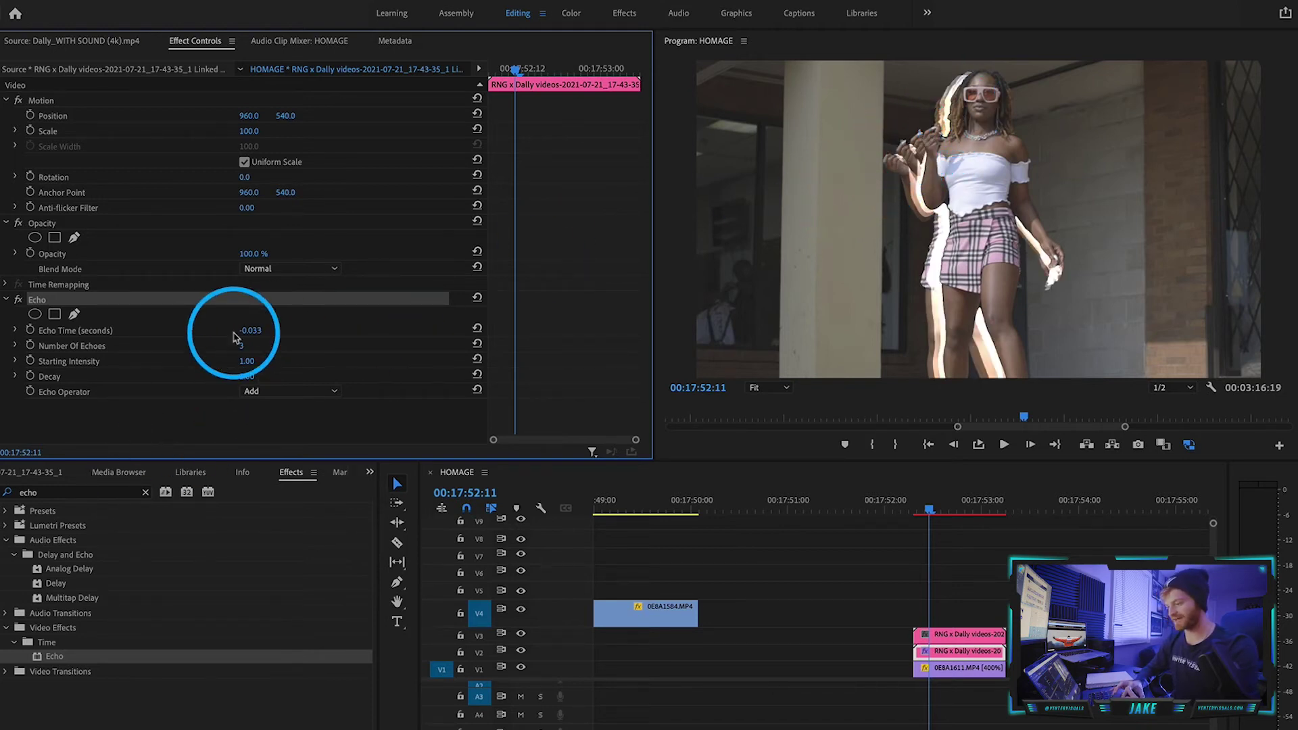
left_click(244, 363)
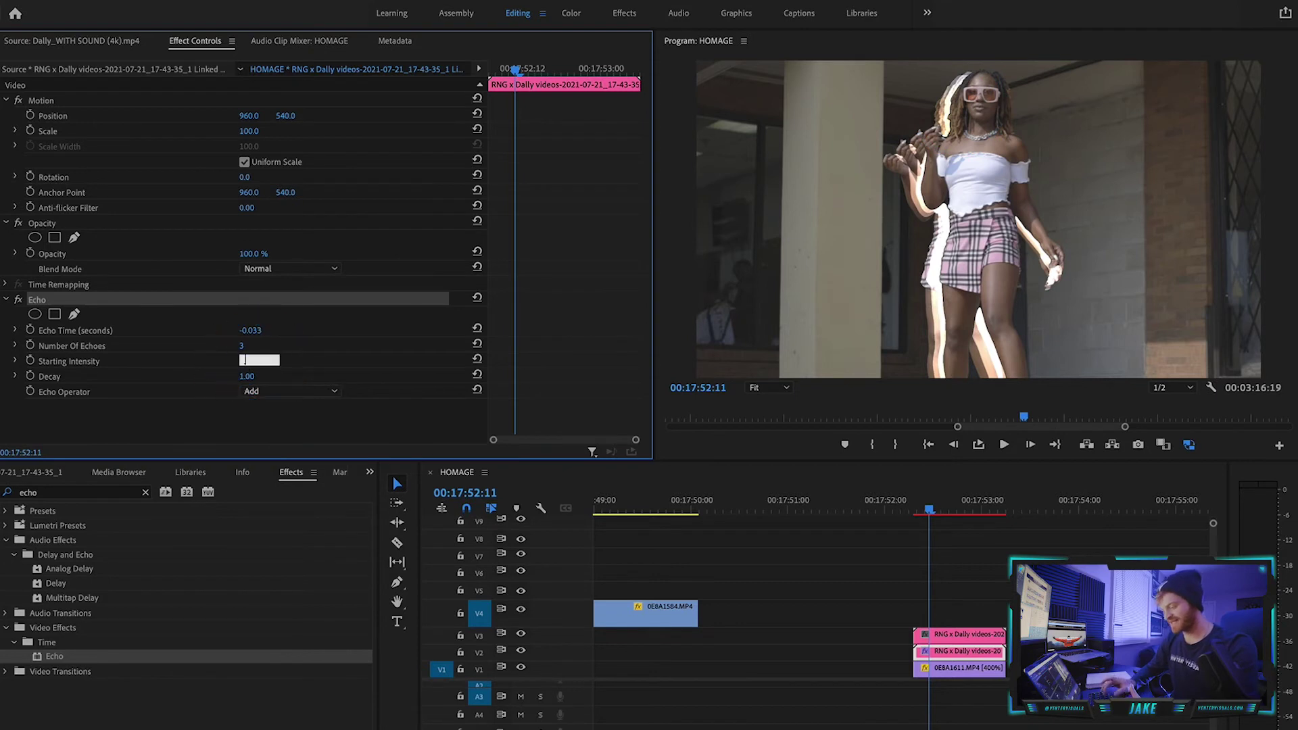
left_click(258, 374)
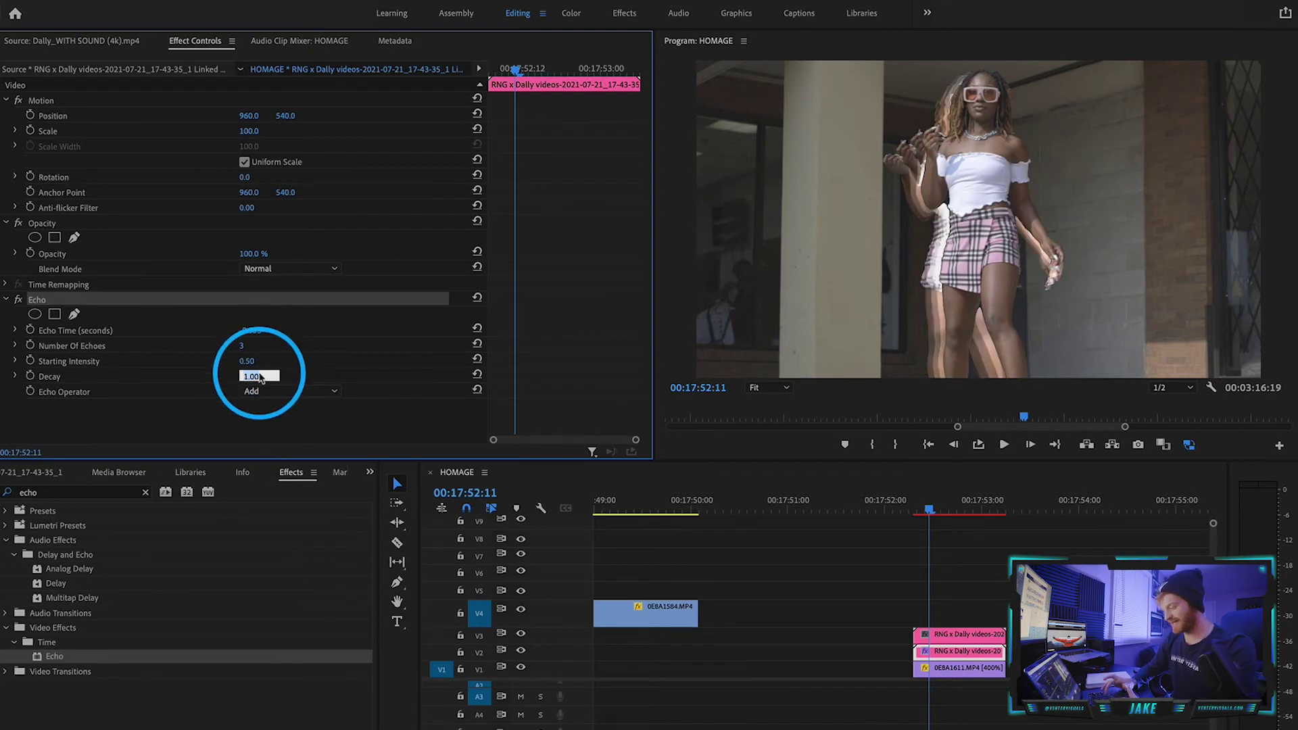
key("Return")
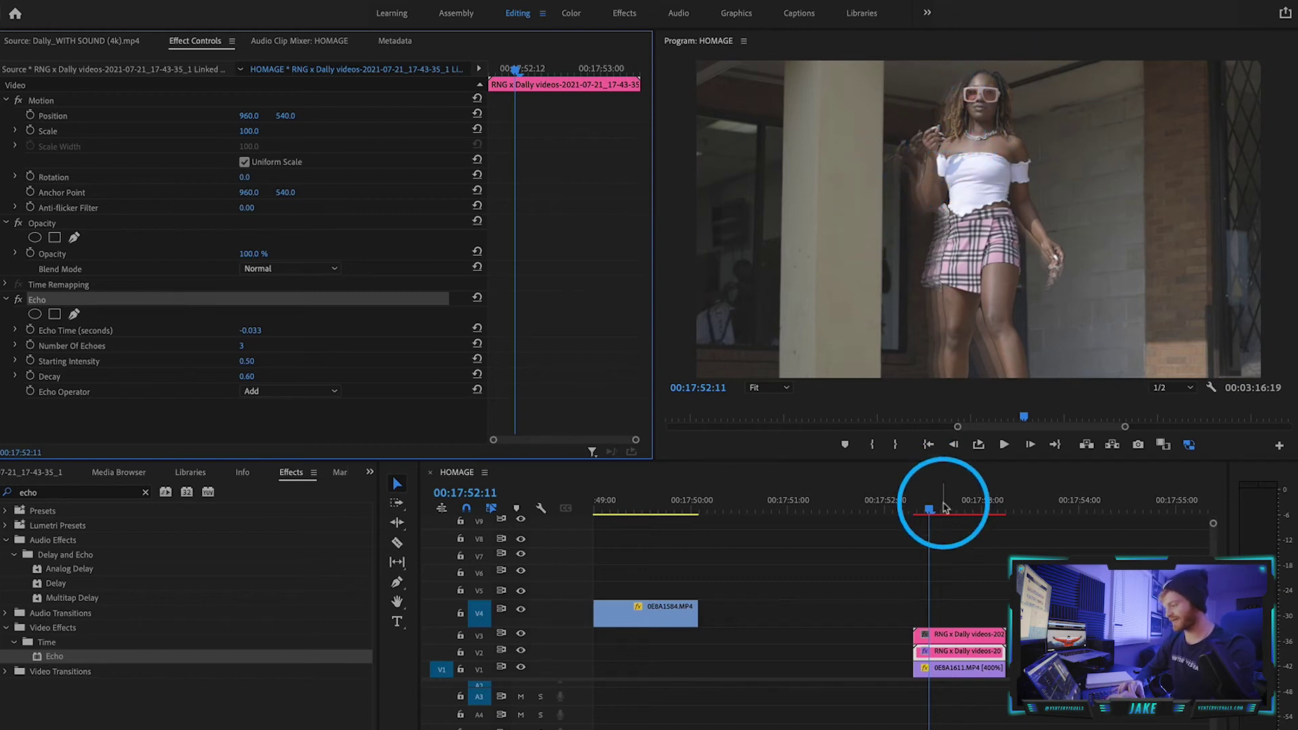
mouse_move(957, 508)
left_mouse_down()
mouse_move(932, 509)
mouse_move(960, 510)
left_mouse_up()
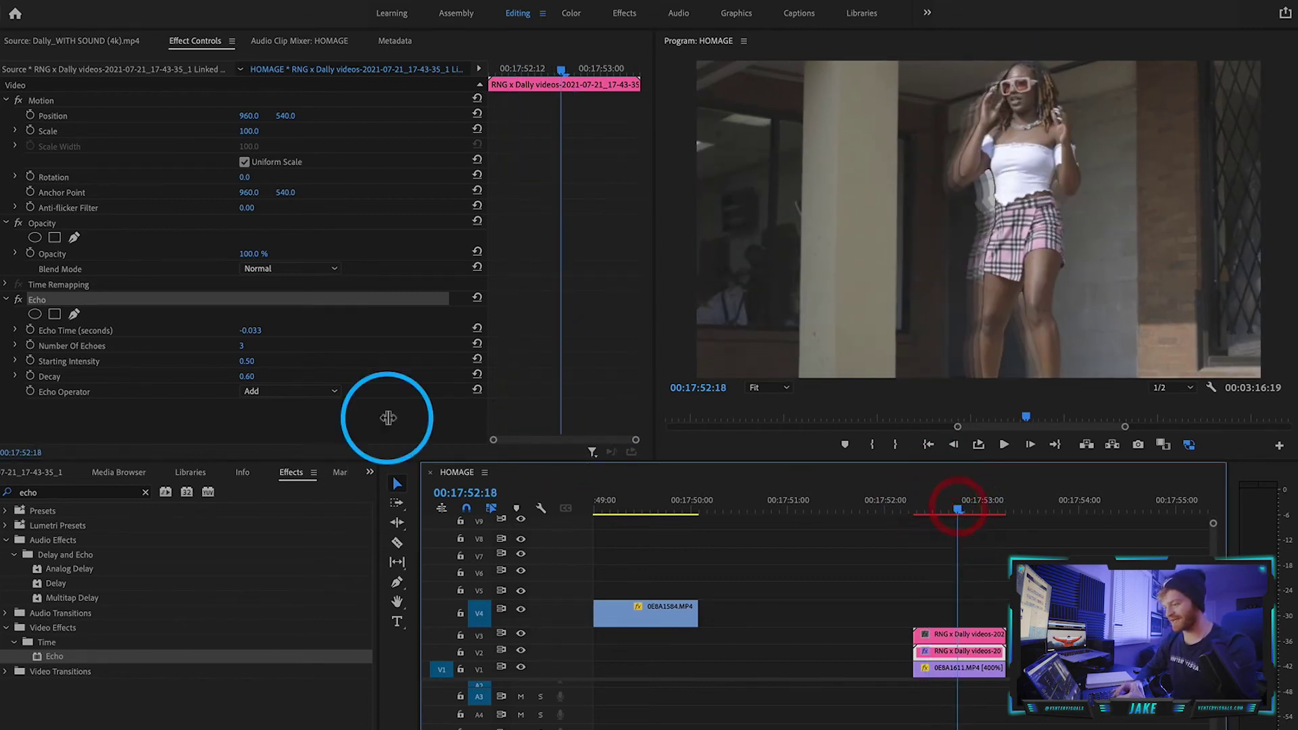
left_click(297, 397)
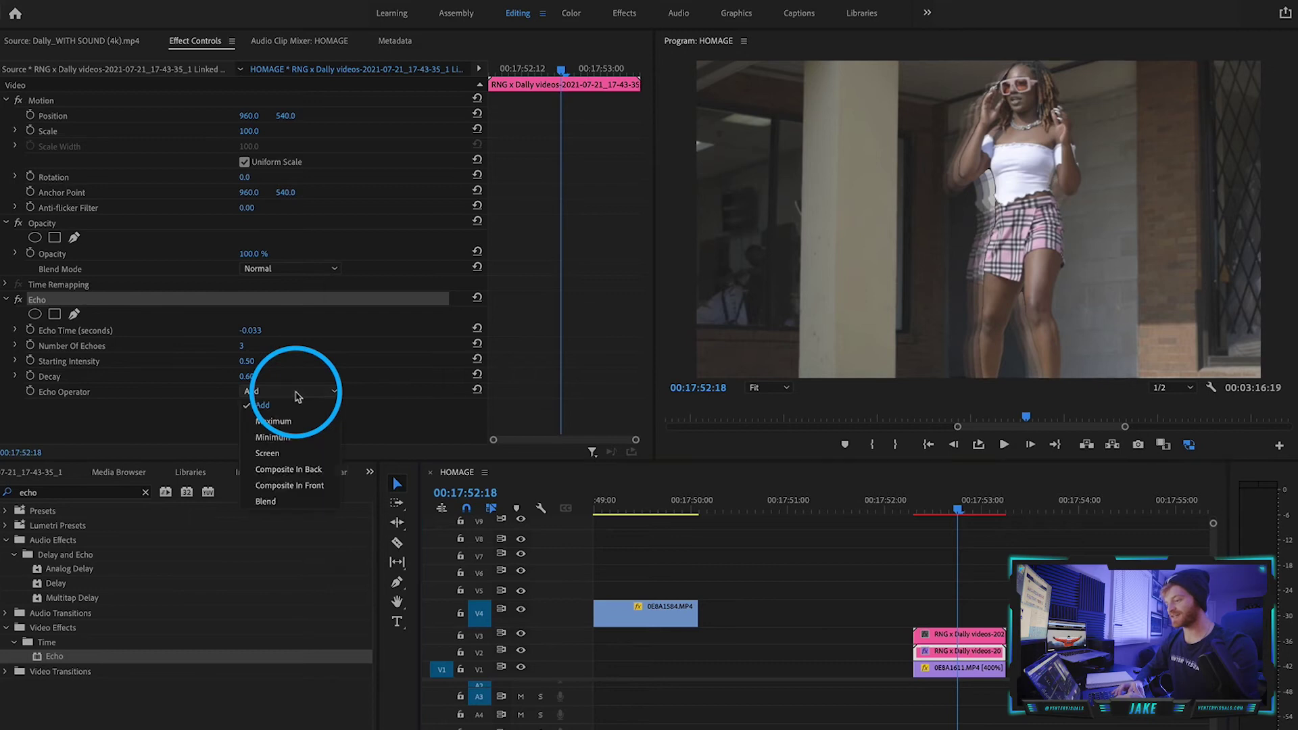
left_click(306, 487)
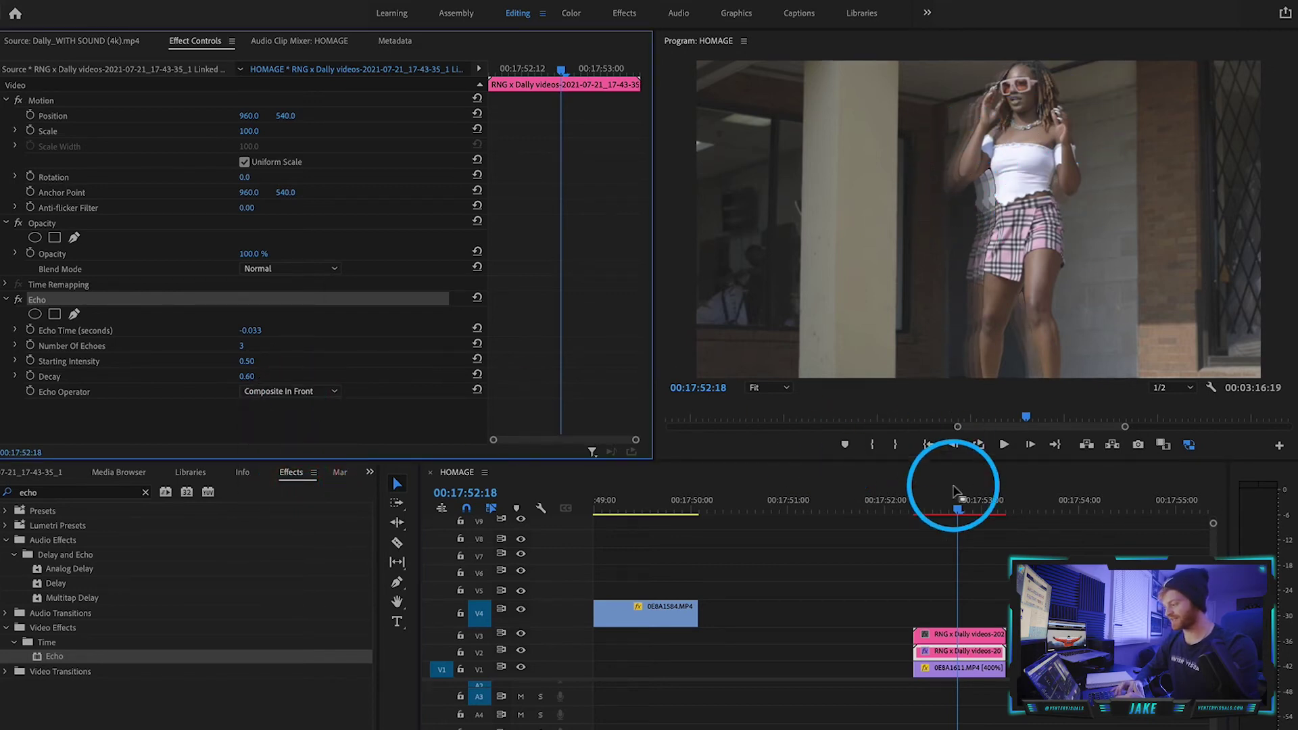
left_click_drag(964, 513, 926, 514)
key("space")
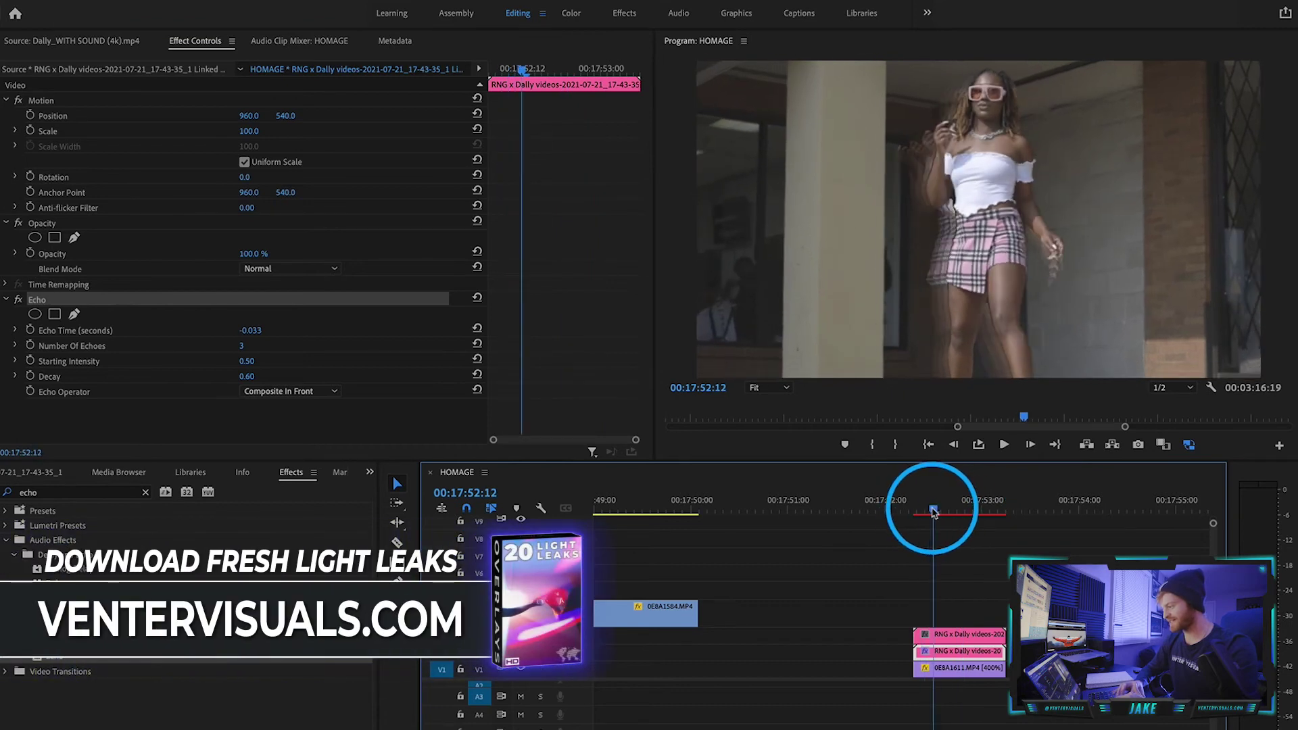
left_click(926, 512)
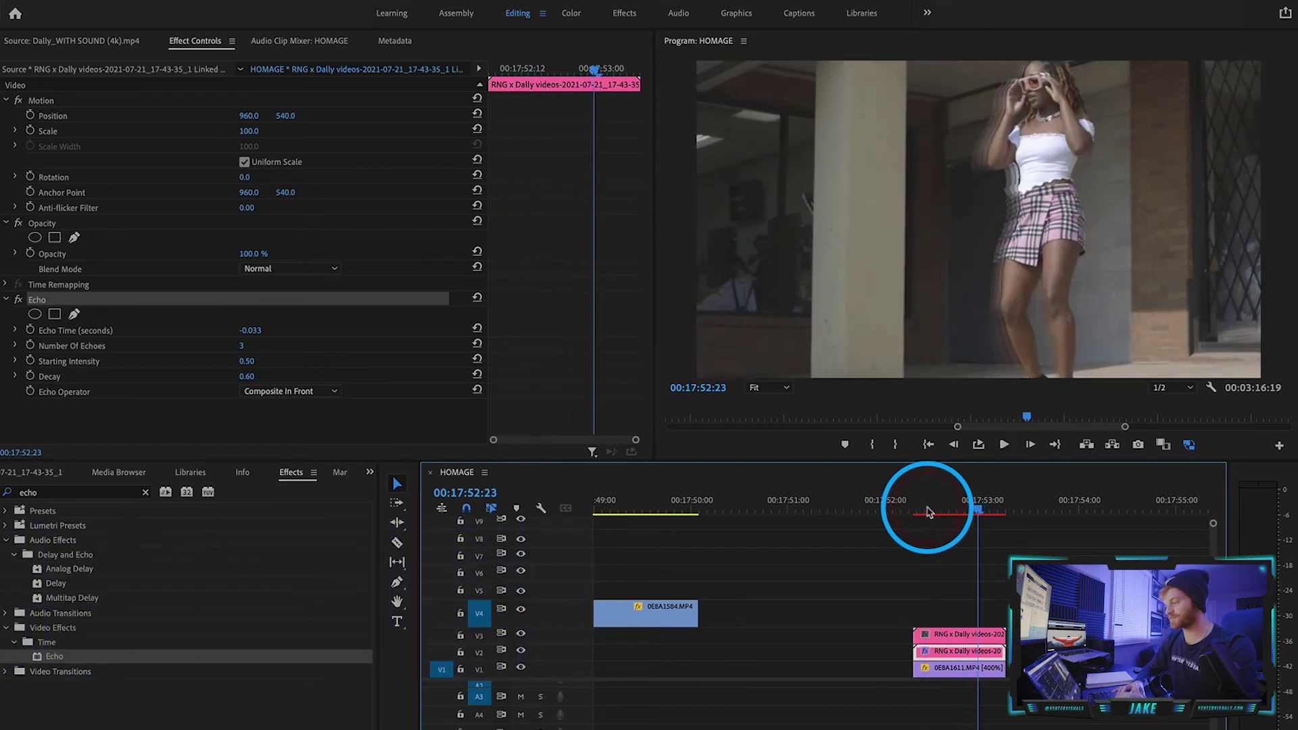
left_click(929, 512)
left_click(928, 511)
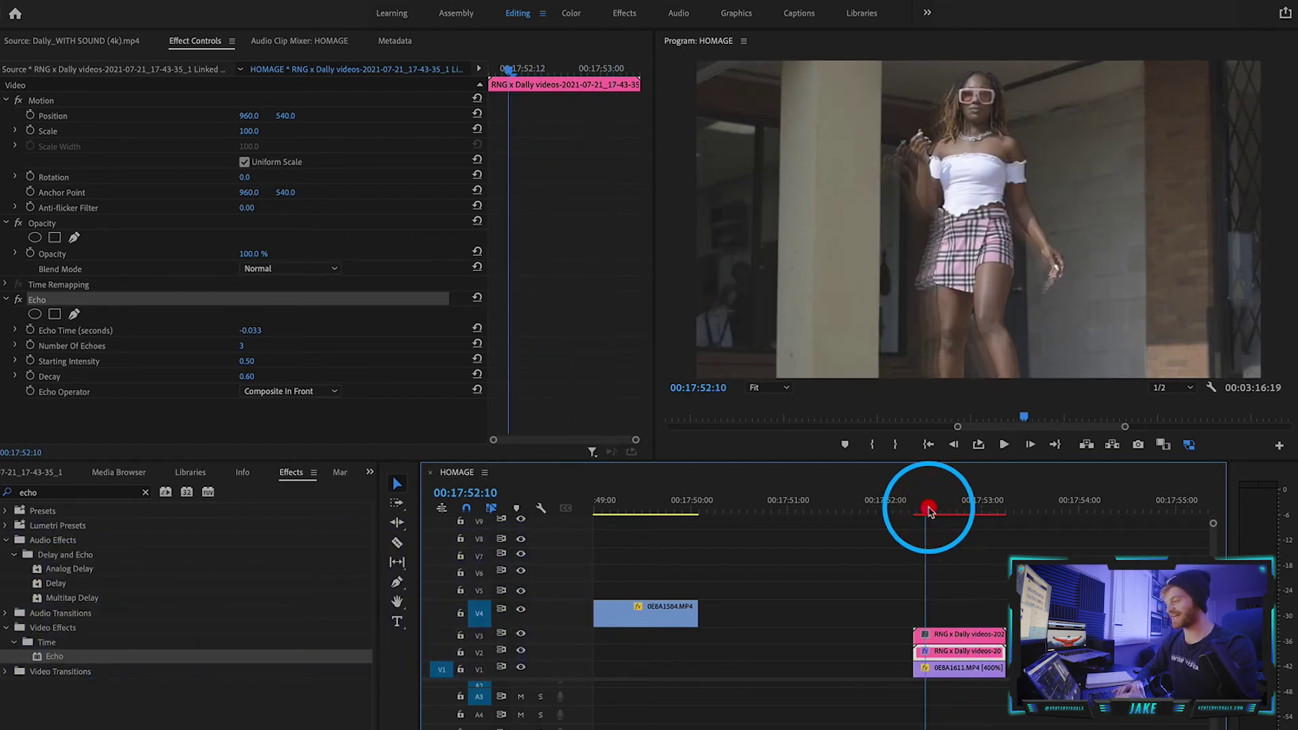